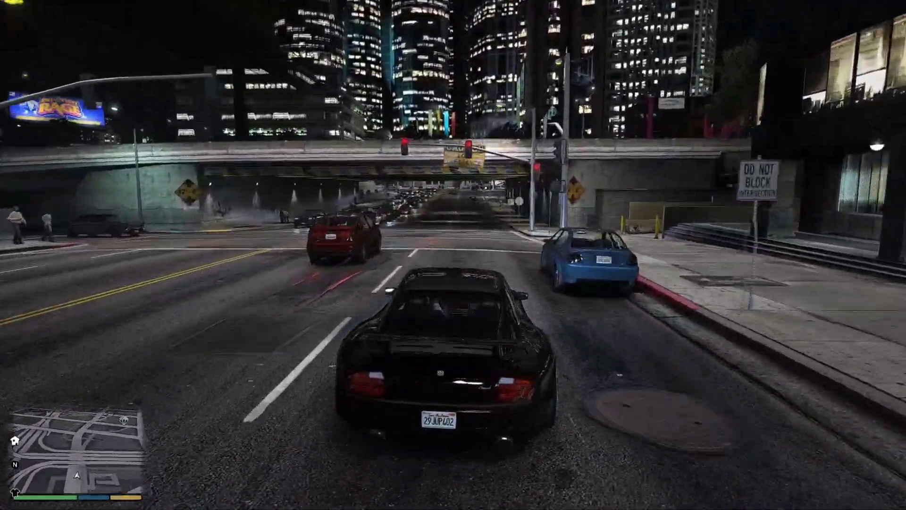
key(a)
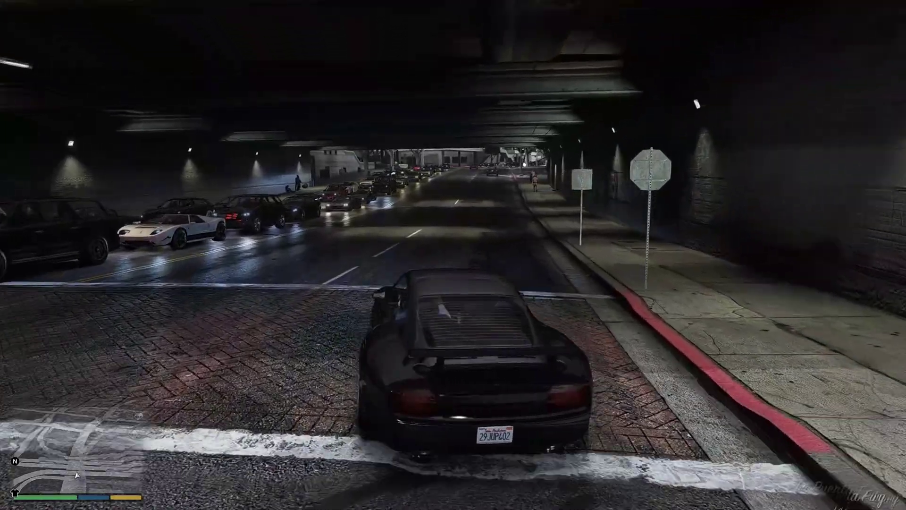
key(w)
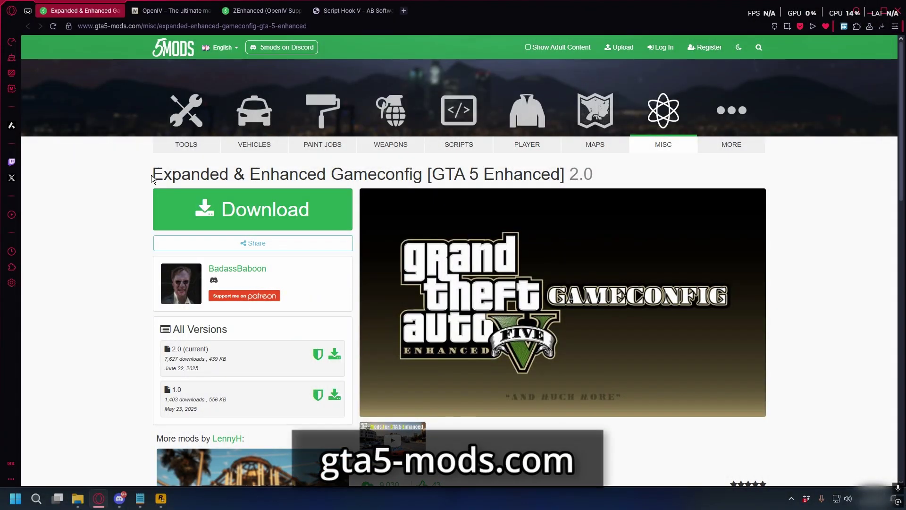
Open the file download page for Expanded & Enhanced Gameconfig [GTA 5 Enhanced] 2.0.
drag(151, 174, 426, 173)
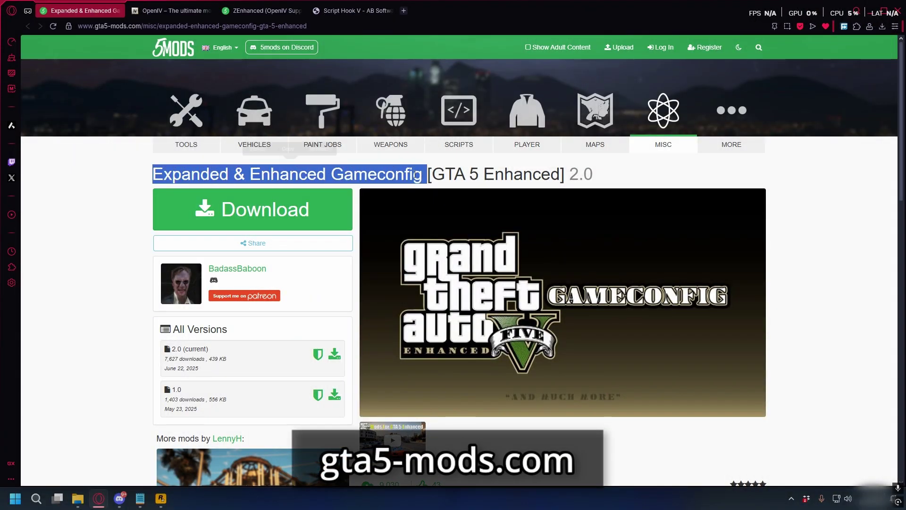
click(155, 174)
drag(153, 174, 426, 175)
click(286, 176)
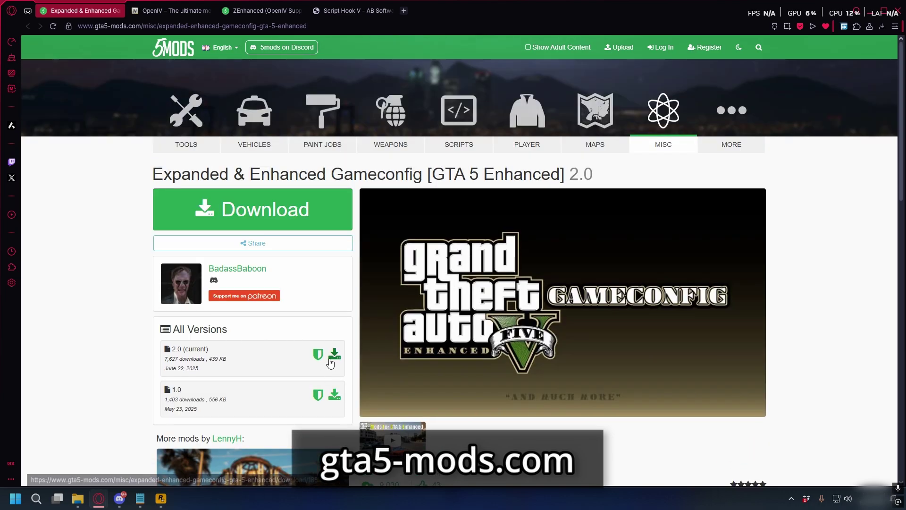
click(265, 210)
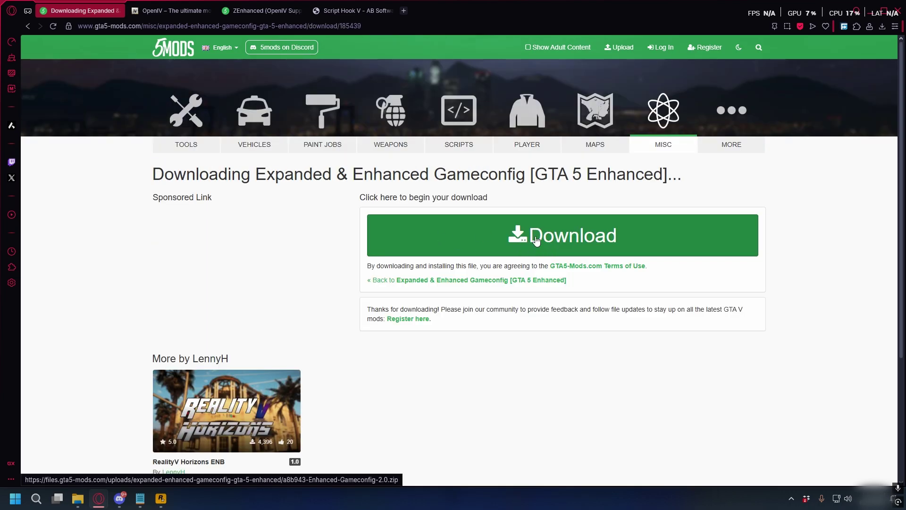
Review the OpenIV, ZEnhanced and Script Hook V download pages open in the browser.
key(ctrl+Tab)
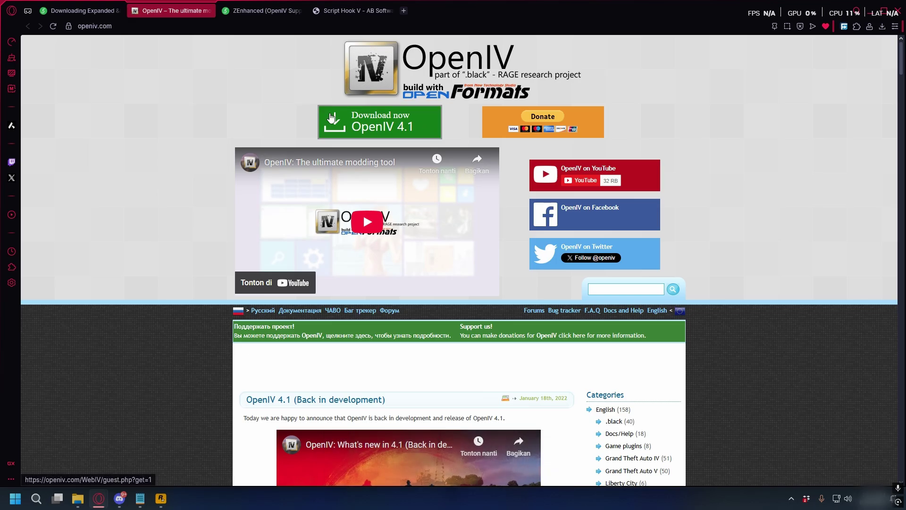
key(ctrl+Tab)
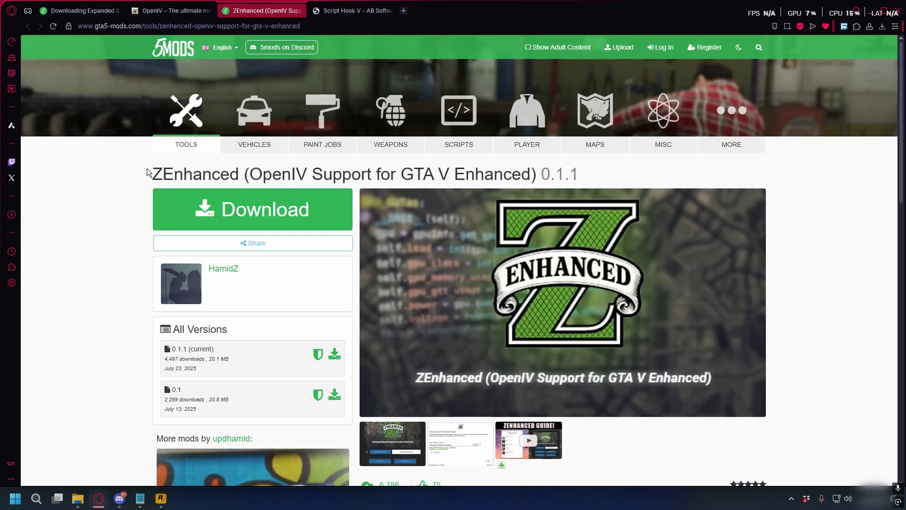
drag(156, 170, 244, 174)
click(244, 174)
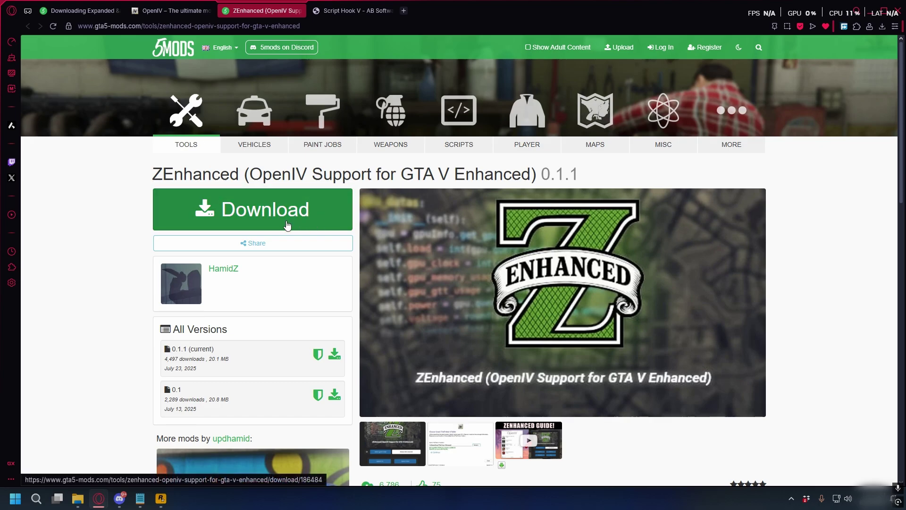
key(ctrl+Tab)
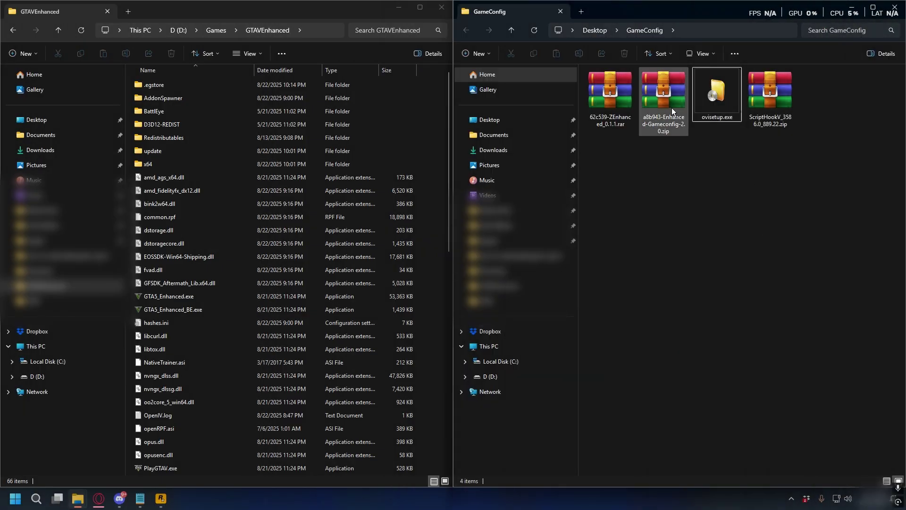
Check the downloaded gameconfig, ZEnhanced and Script Hook V archives in the GameConfig folder.
click(656, 90)
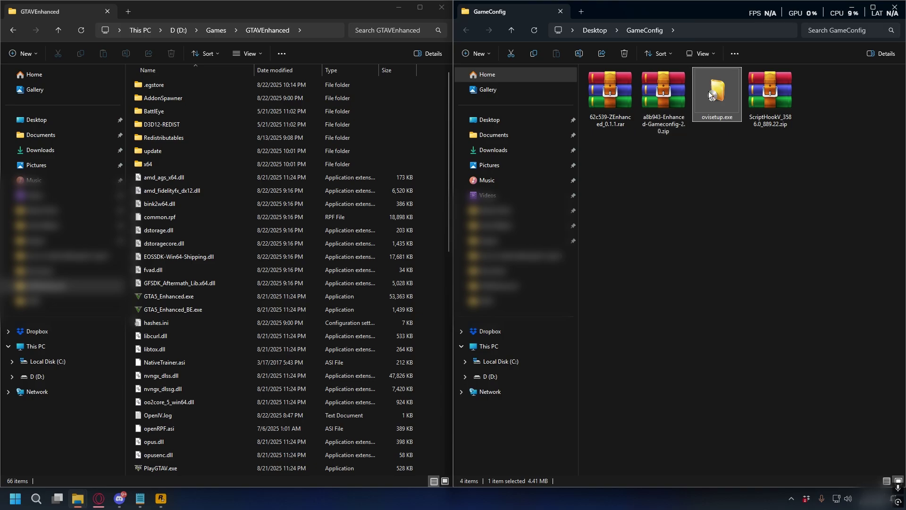
click(604, 94)
click(765, 101)
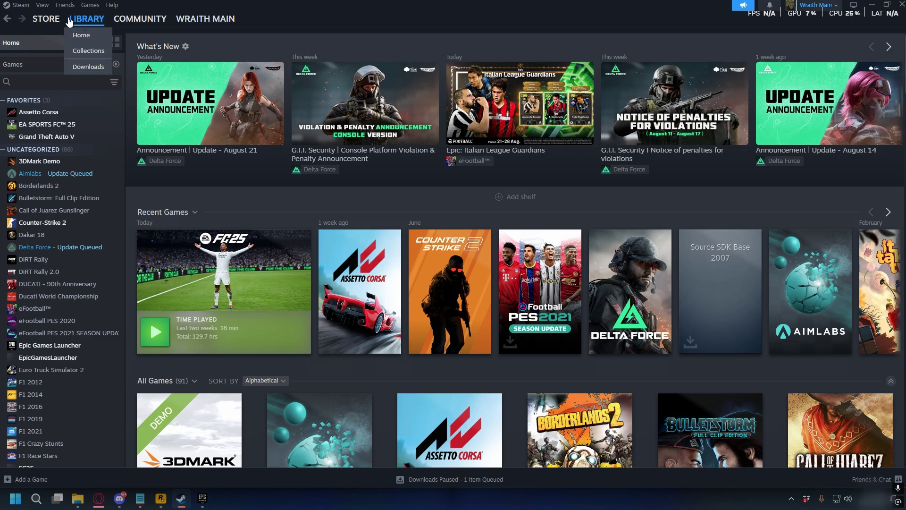
Check Grand Theft Auto V's options in the Steam library and open Grand Theft Auto V Enhanced's install location from the Epic Games Launcher.
right_click(47, 140)
mouse_move(90, 194)
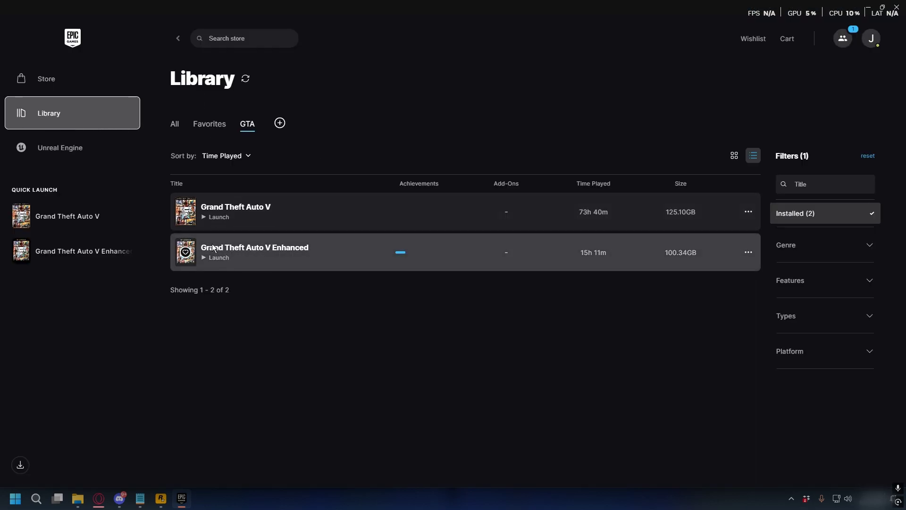
click(748, 252)
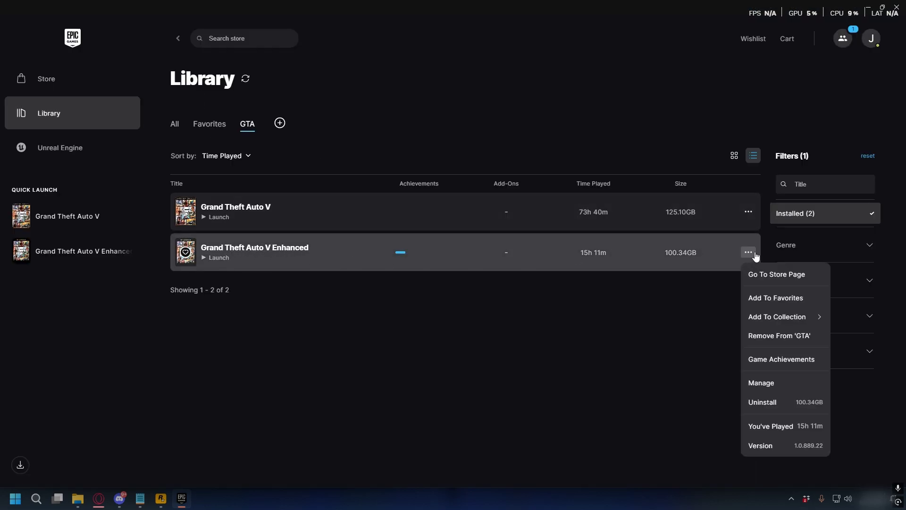
click(764, 381)
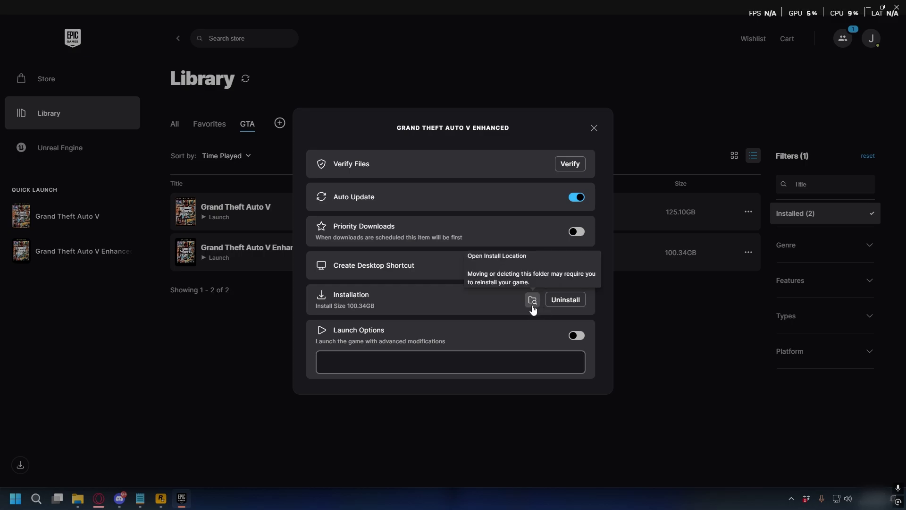
click(533, 302)
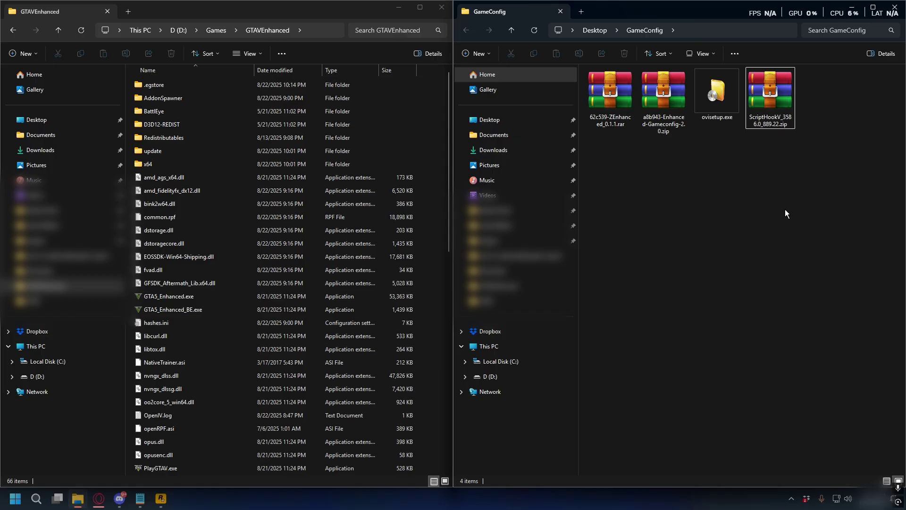
Extract xinput1_4.dll, ScriptHookV.dll and dinput8.dll from the bin folder of ScriptHookV_3586.0_889.22.zip into the GTAVEnhanced folder.
click(768, 103)
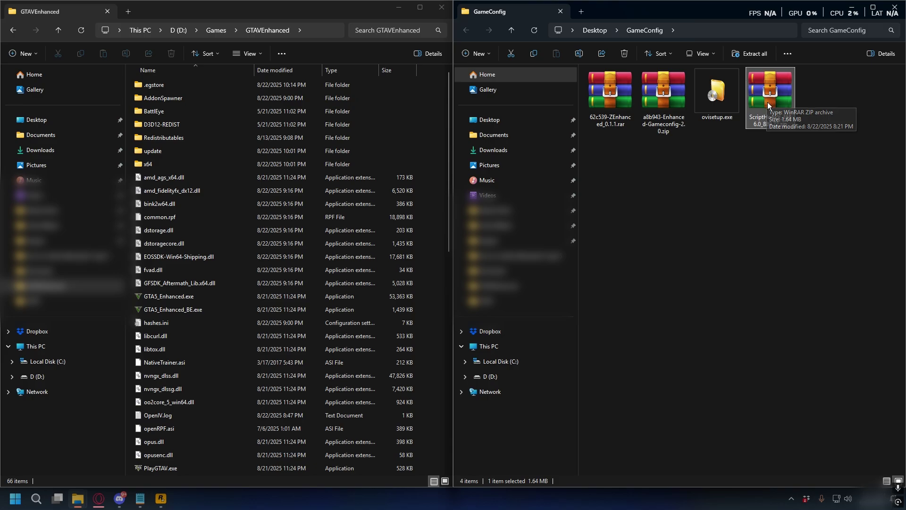
double_click(769, 104)
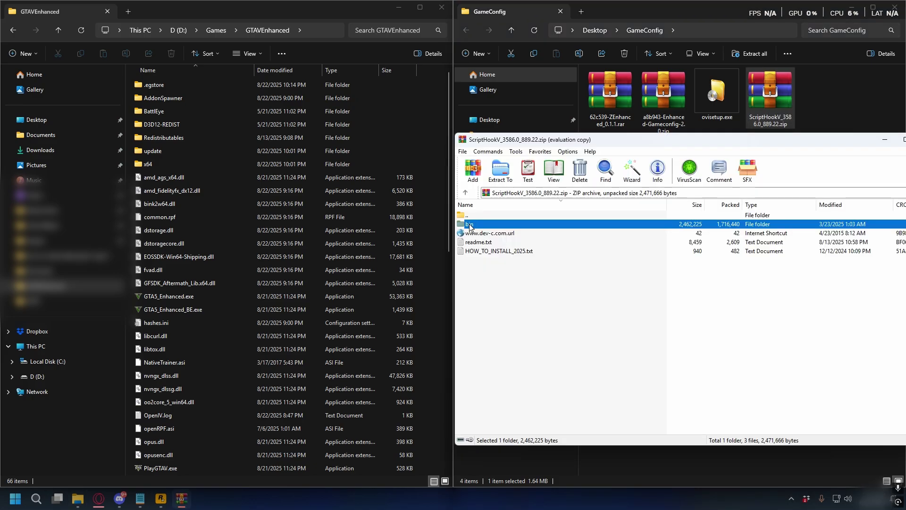
double_click(481, 225)
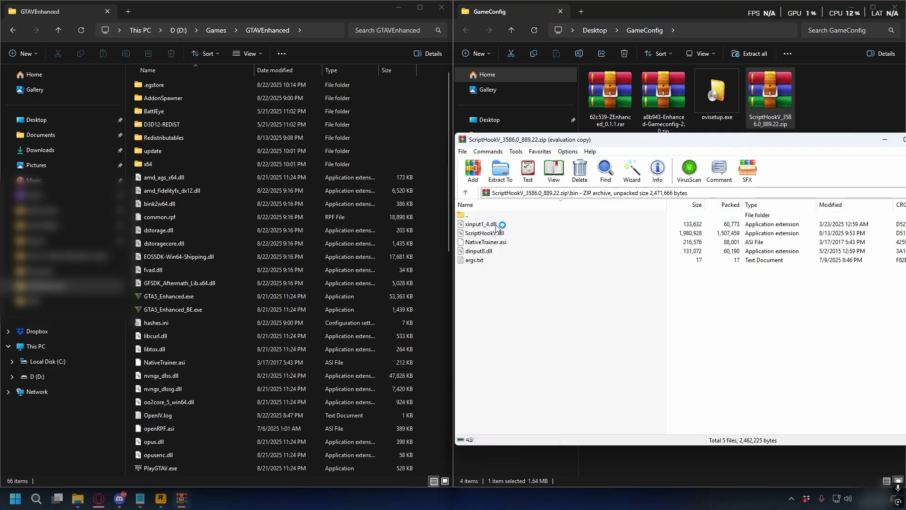
click(497, 225)
ctrl+click(515, 234)
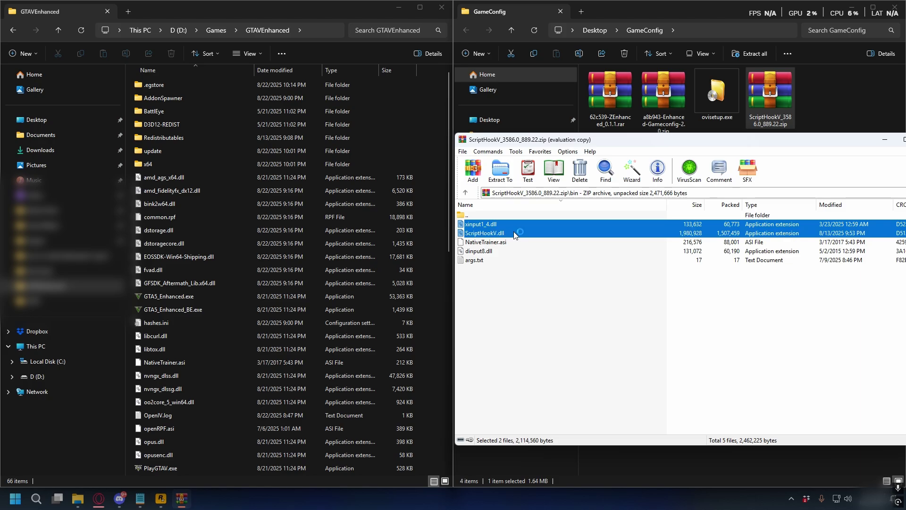
ctrl+click(487, 251)
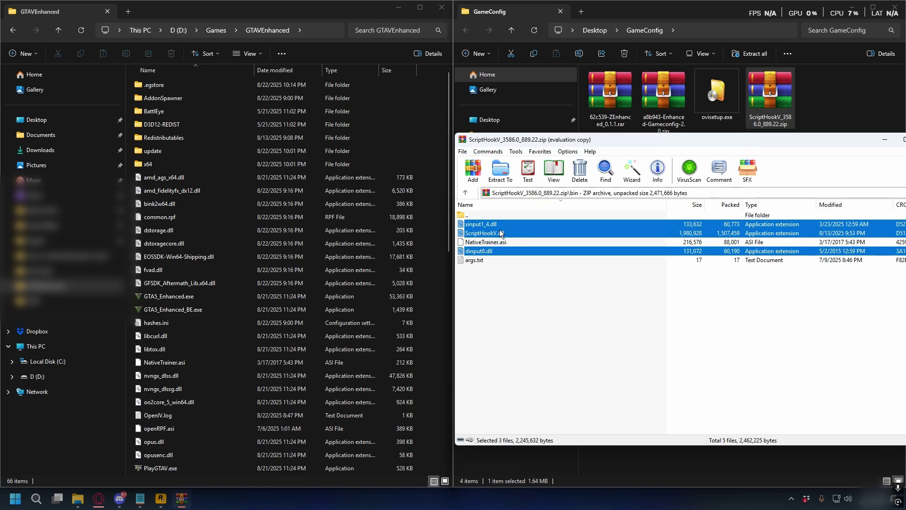
drag(265, 206, 190, 226)
drag(238, 241, 224, 234)
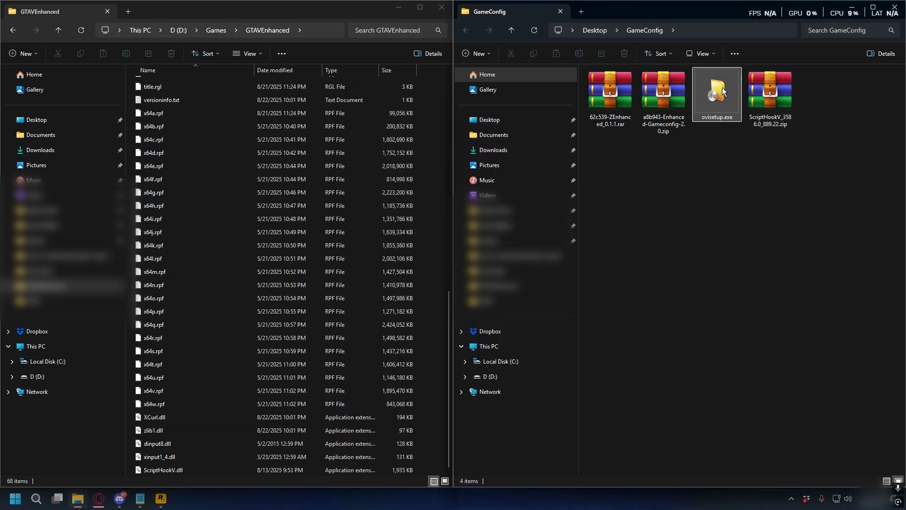
Run ovisetup.exe as administrator, continuing in English and accepting the software license terms.
right_click(714, 93)
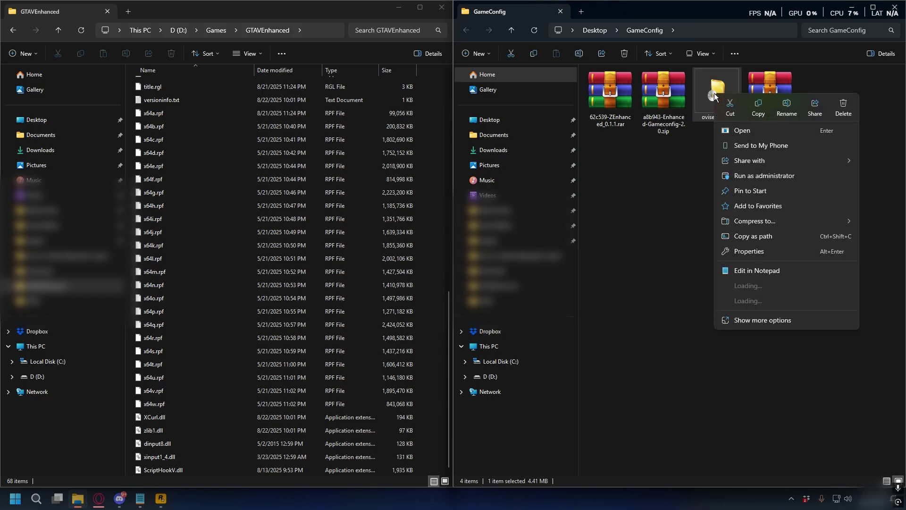
click(764, 175)
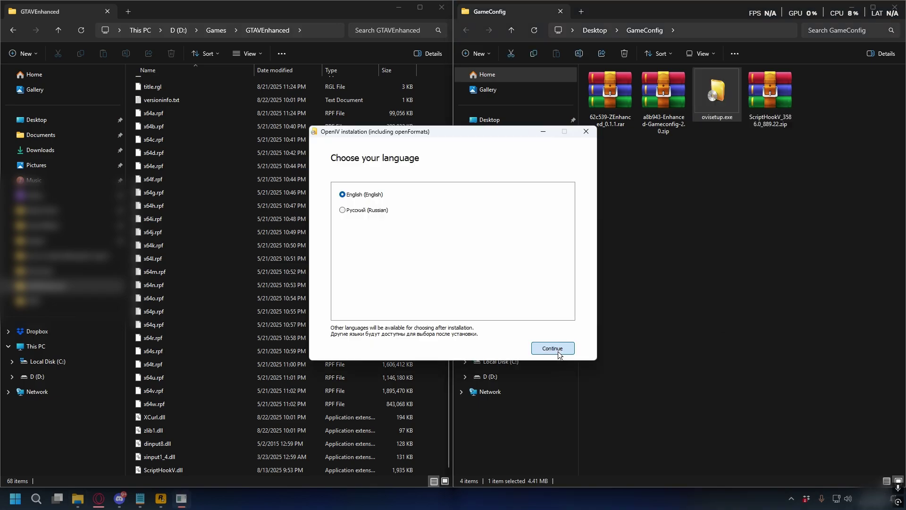
click(556, 350)
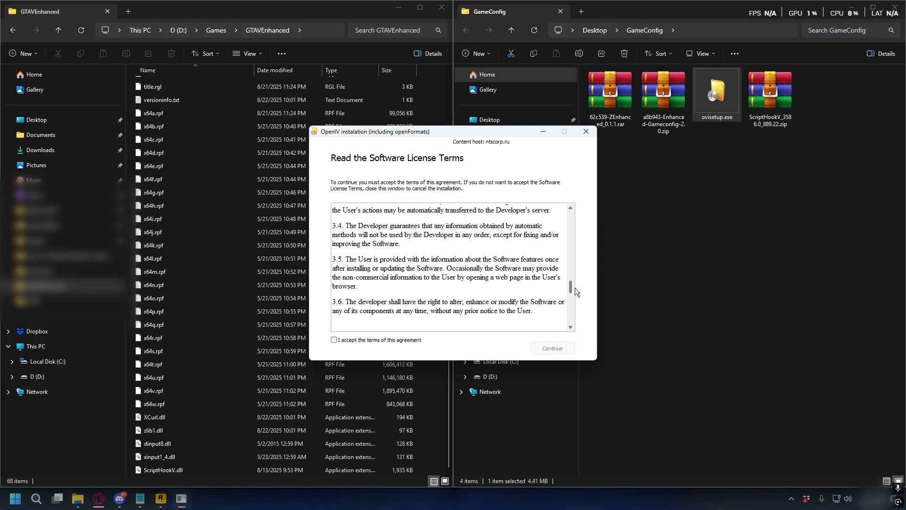
drag(572, 287, 572, 321)
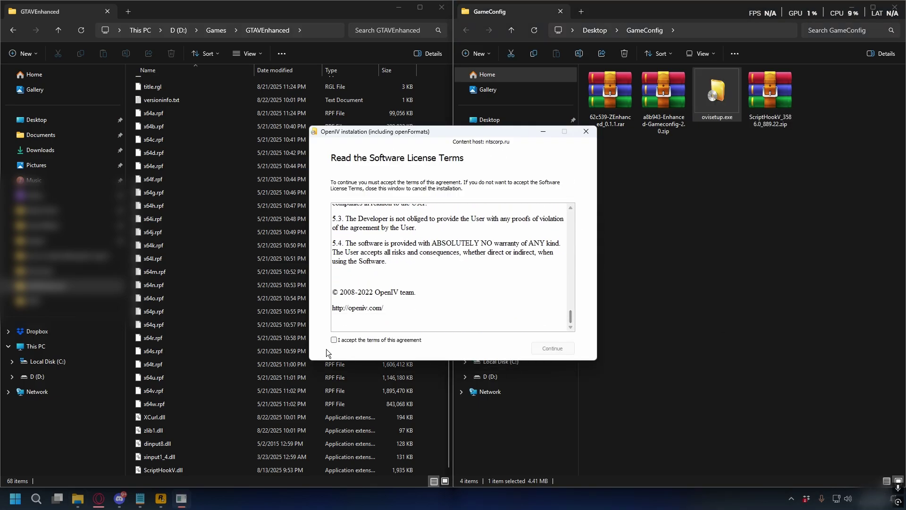
click(550, 348)
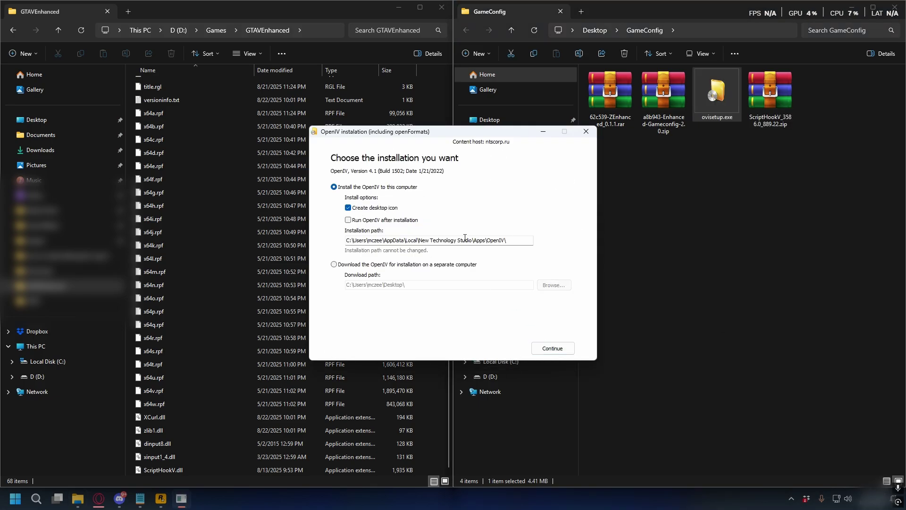
Install OpenIV to this computer with a desktop icon and choose the Windows version of Grand Theft Auto V in it.
click(548, 348)
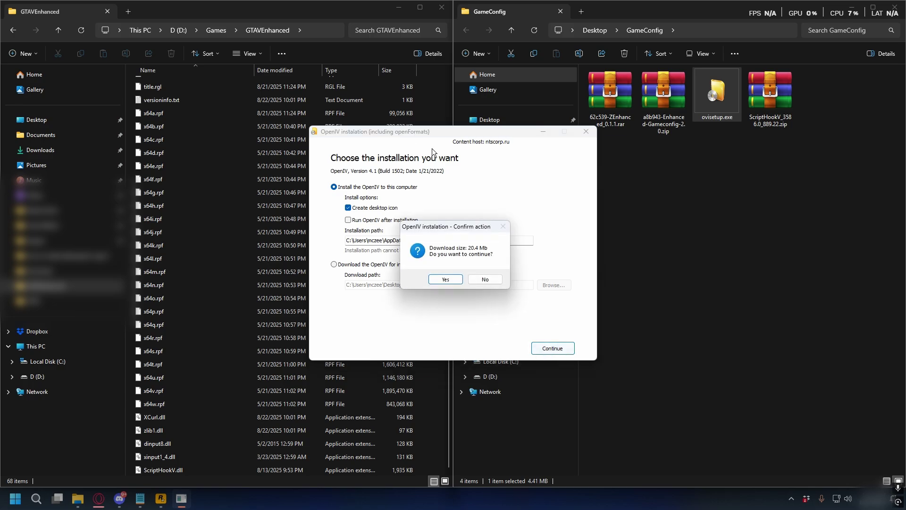
click(445, 279)
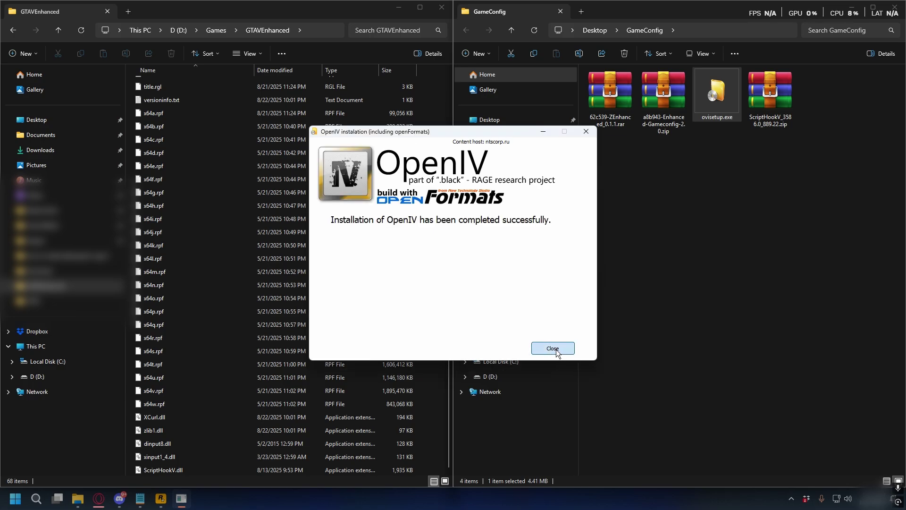
click(553, 348)
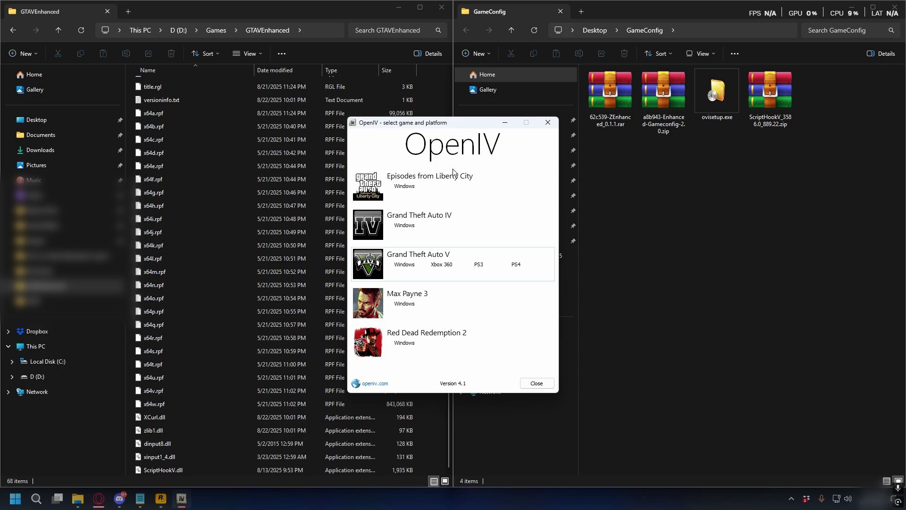
click(409, 265)
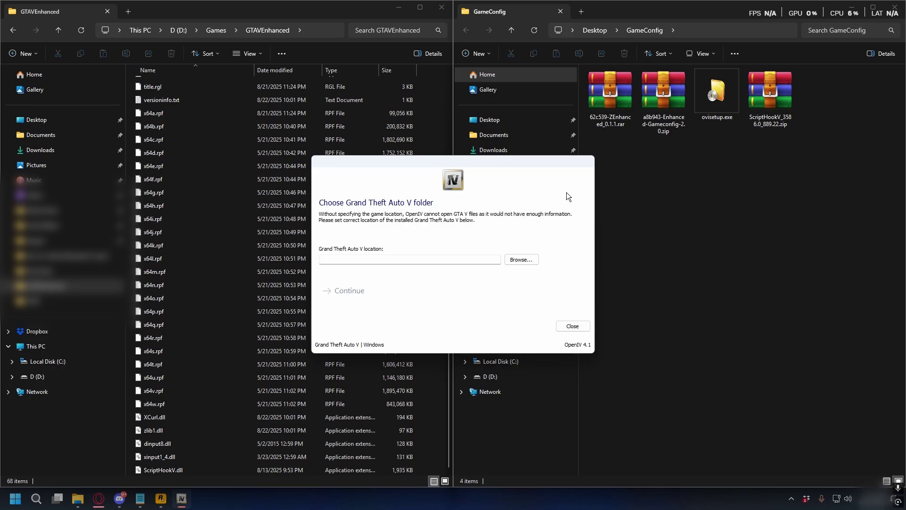
Run ZEnhanced.exe from the 62c539-ZEnhanced_0.1.1.rar archive and select D:\Games\GTAVEnhanced as its game folder.
click(605, 101)
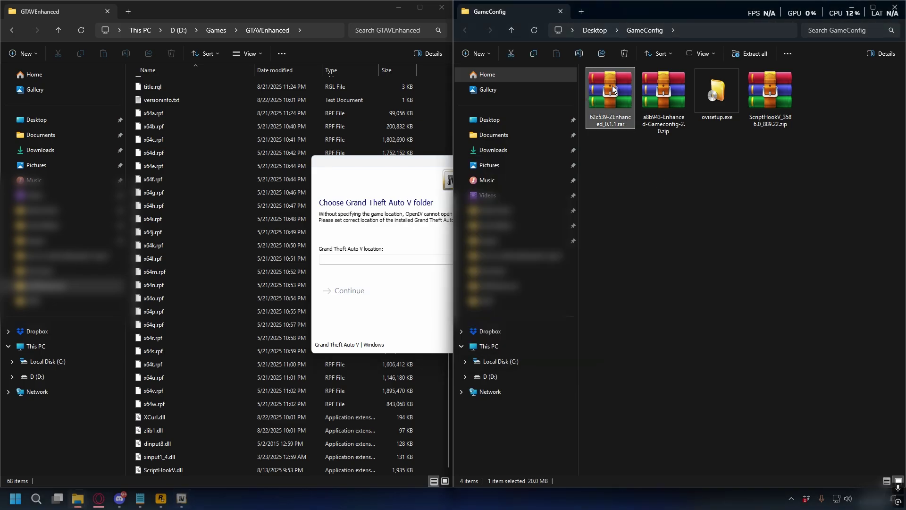
double_click(602, 91)
click(497, 226)
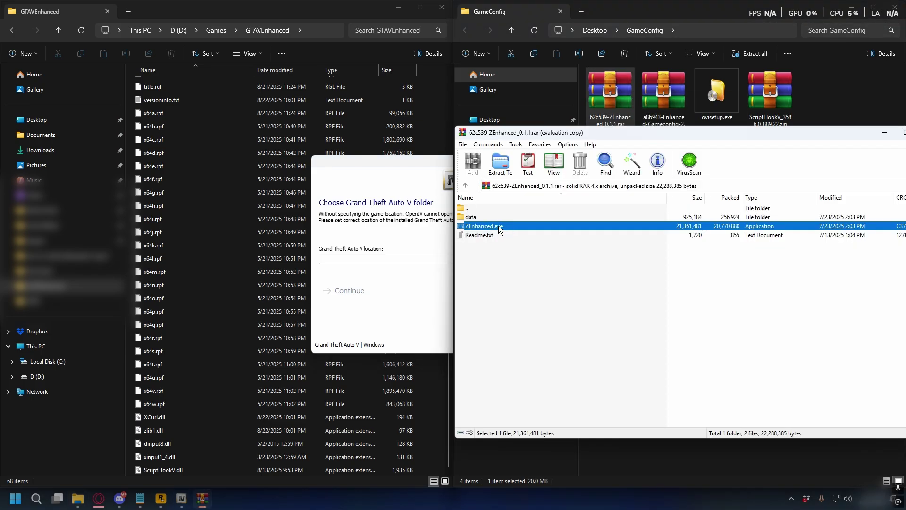
double_click(499, 225)
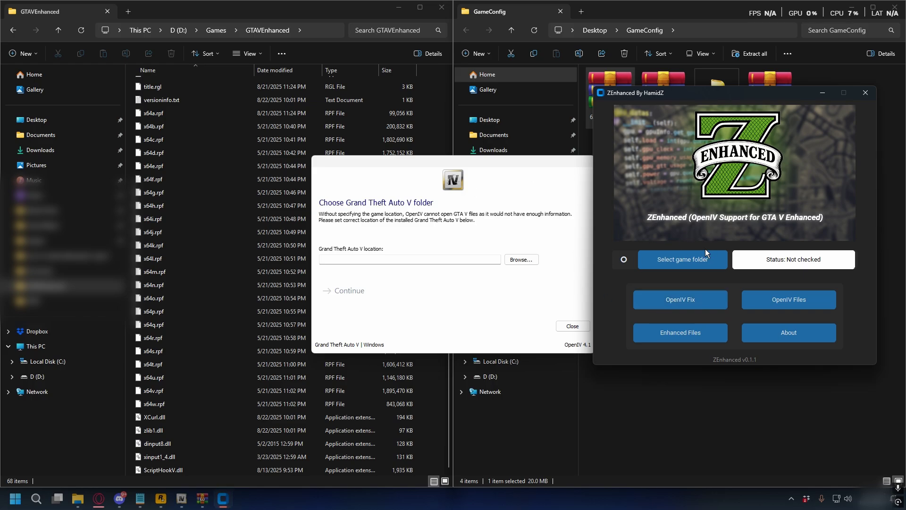
click(694, 266)
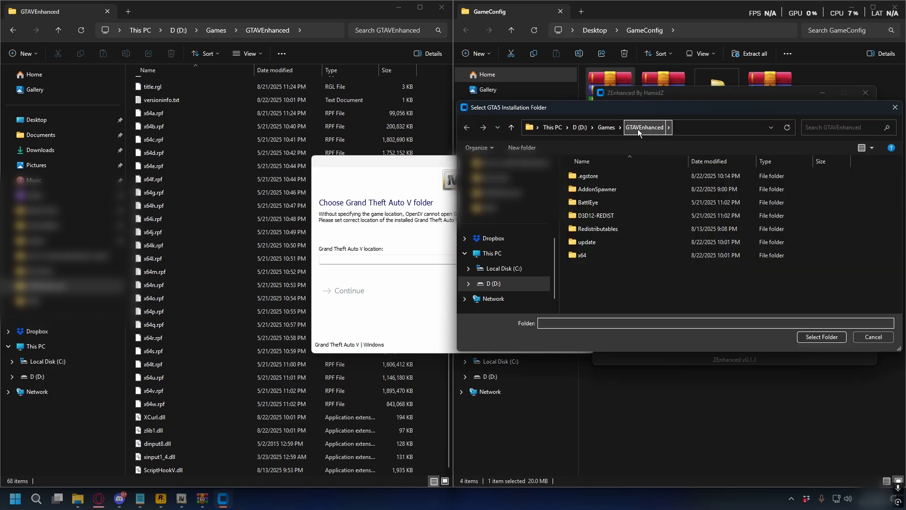
click(820, 337)
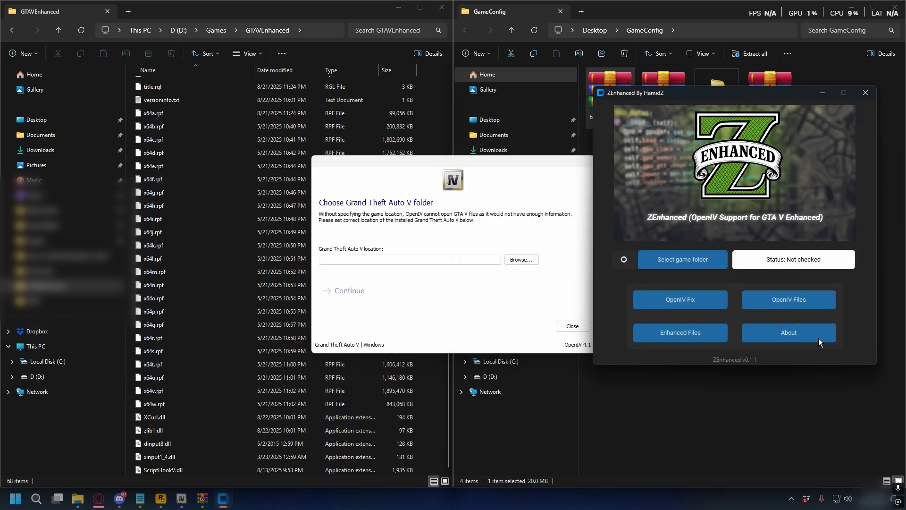
Apply the OpenIV fix to the game with ZEnhanced.
click(678, 303)
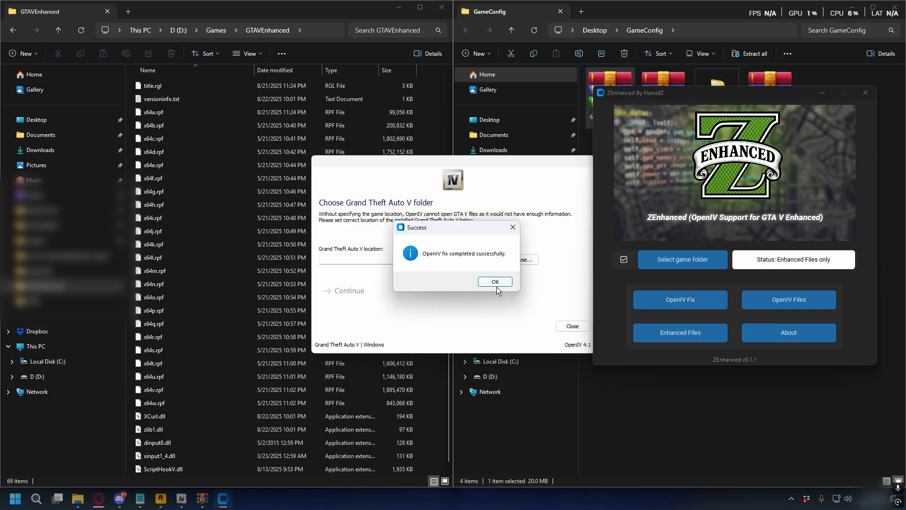
click(497, 281)
Set OpenIV's Grand Theft Auto V location to D:\Games\GTAVEnhanced and turn on its edit mode.
click(516, 259)
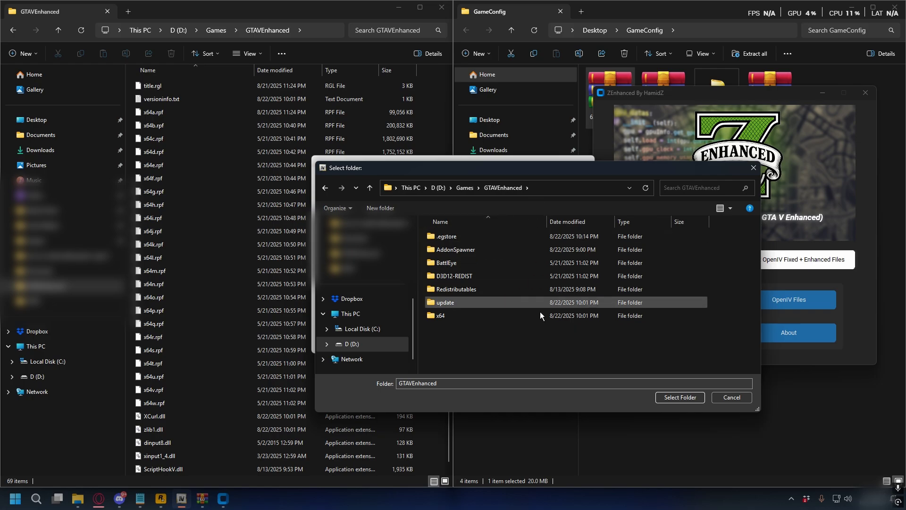
click(678, 397)
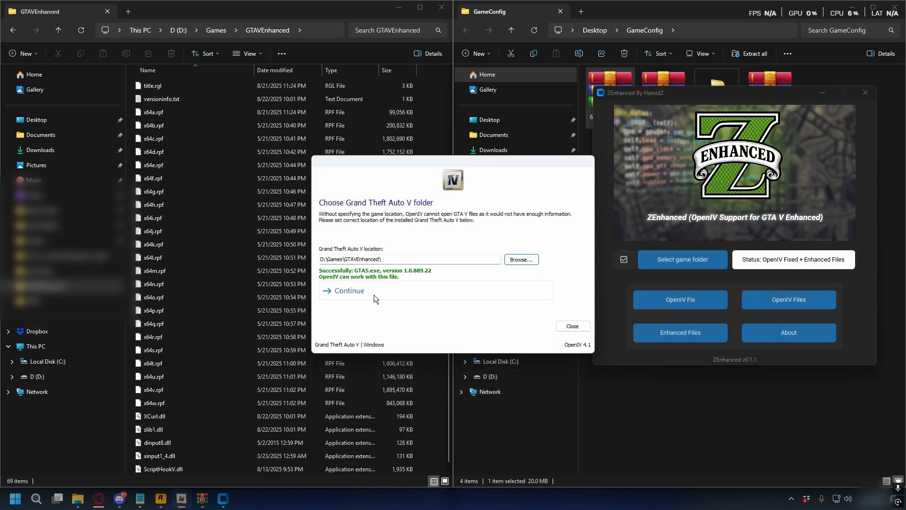
click(362, 292)
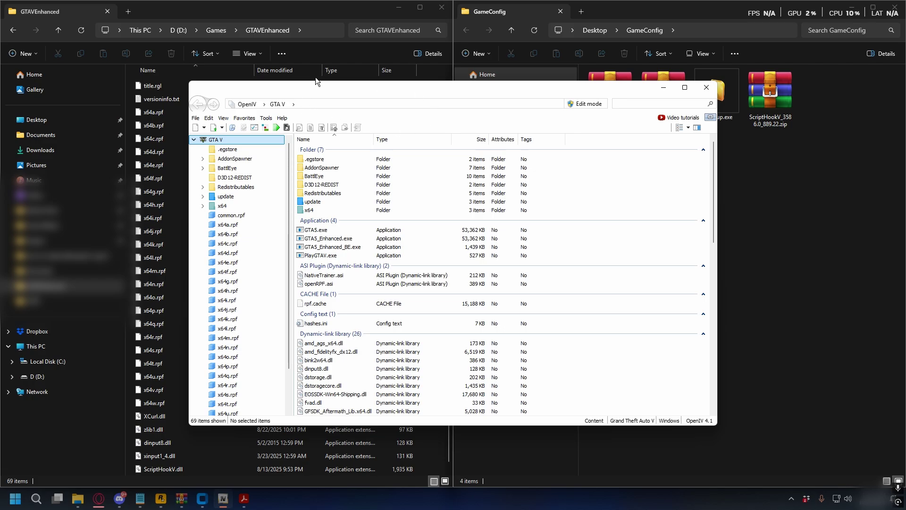
click(586, 104)
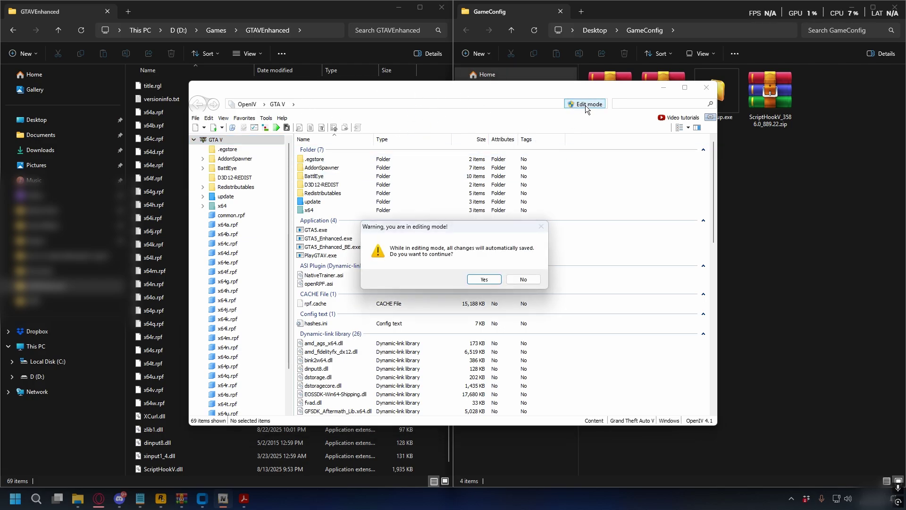
click(484, 283)
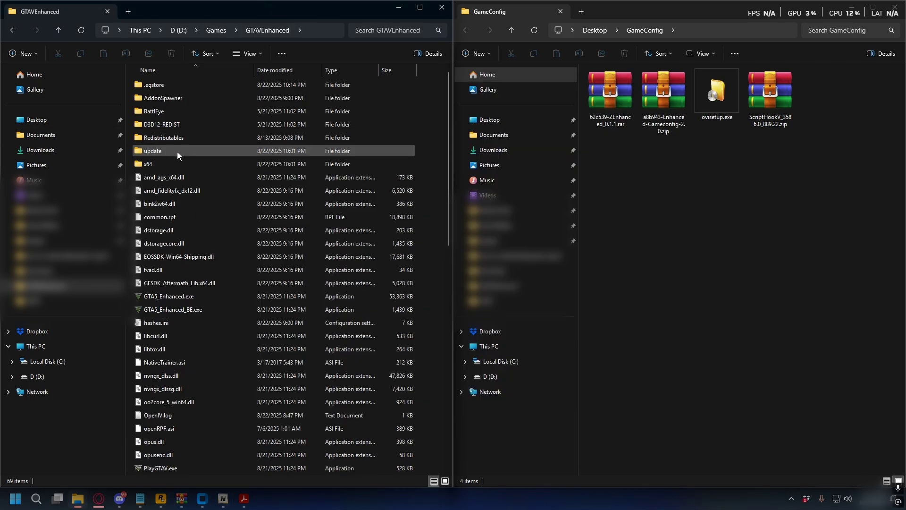
Create a folder named mods in the GTAVEnhanced folder.
right_click(428, 129)
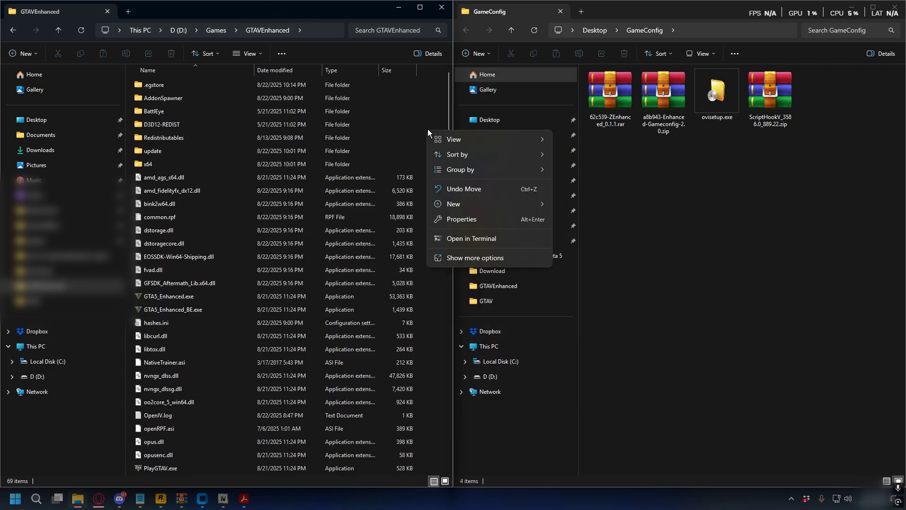
mouse_move(468, 204)
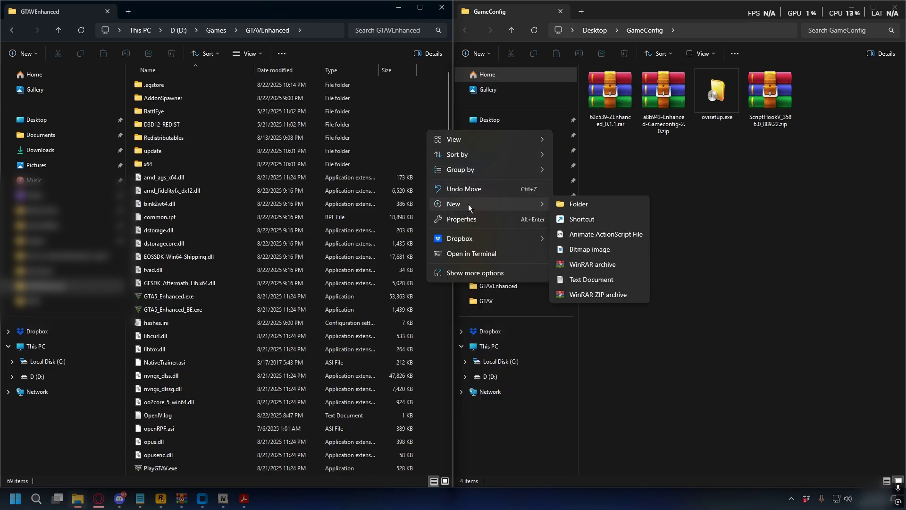
click(576, 207)
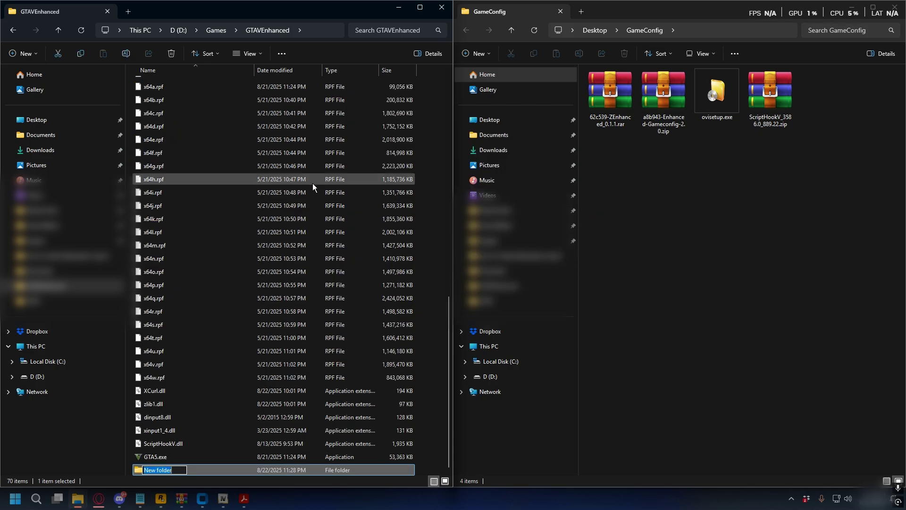
text(mods)
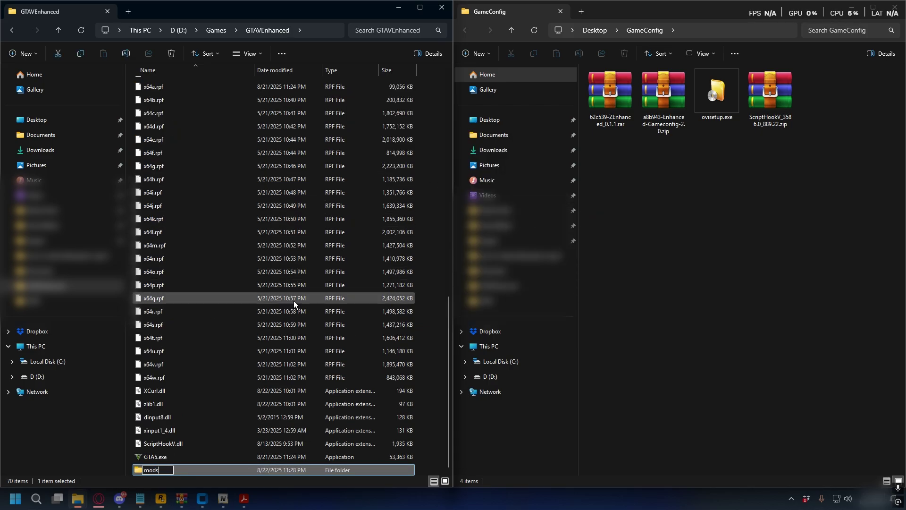
key(Return)
Create a folder named update inside the mods folder.
click(162, 136)
click(203, 138)
double_click(203, 137)
right_click(168, 95)
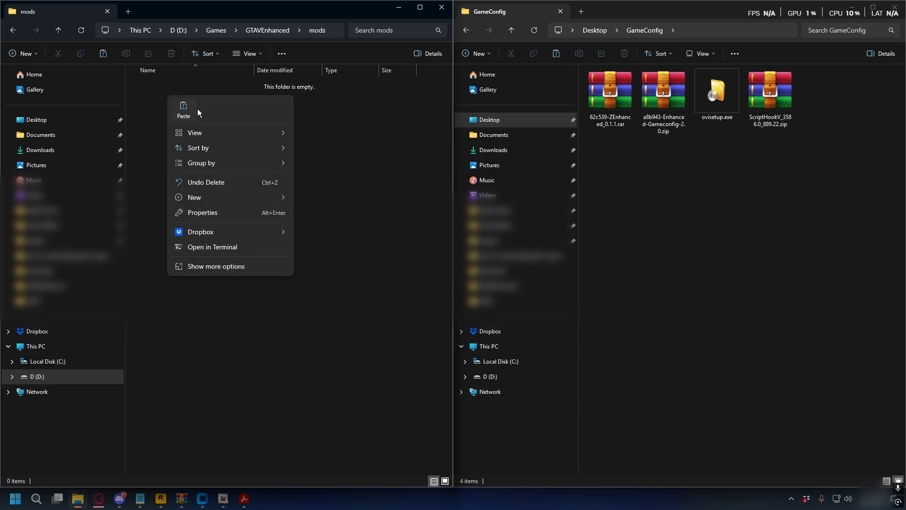
click(315, 196)
text(u)
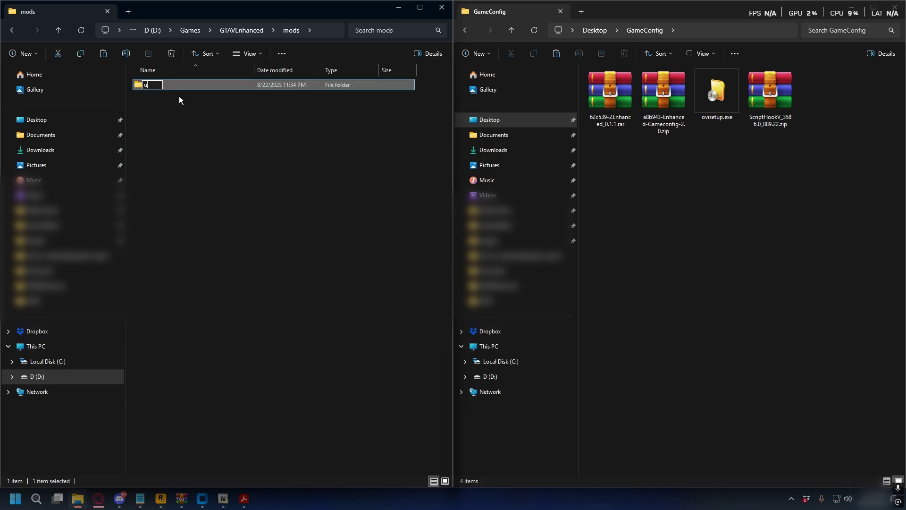
text(pdate)
key(Return)
Copy update.rpf from the game's original update folder into mods\update.
key(alt+Left)
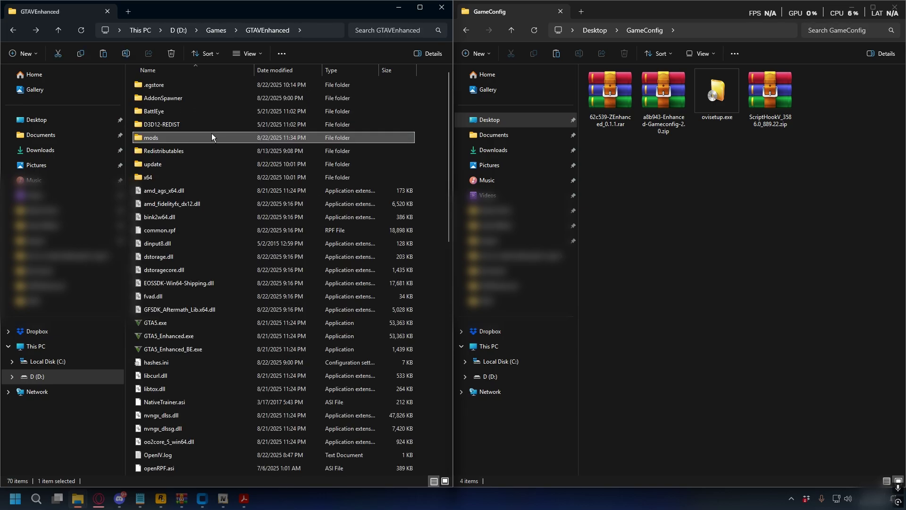
click(158, 166)
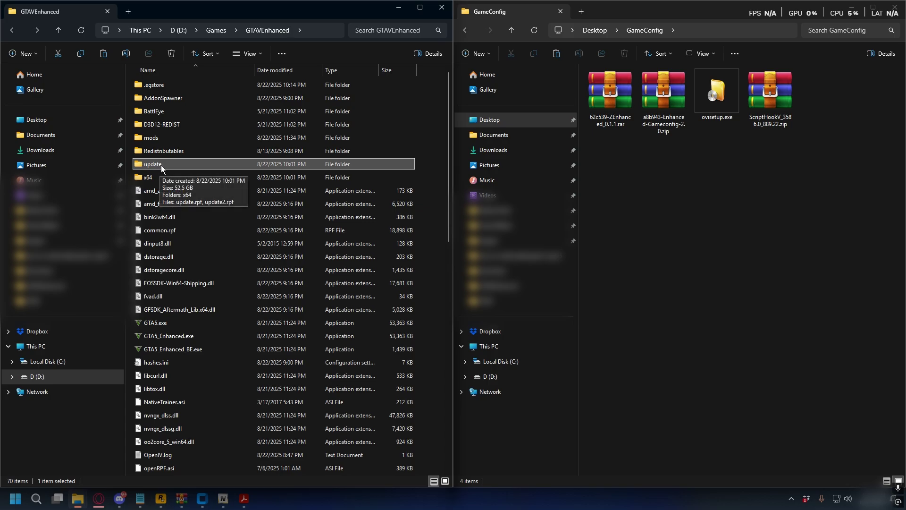
double_click(161, 165)
click(255, 98)
drag(237, 176, 148, 75)
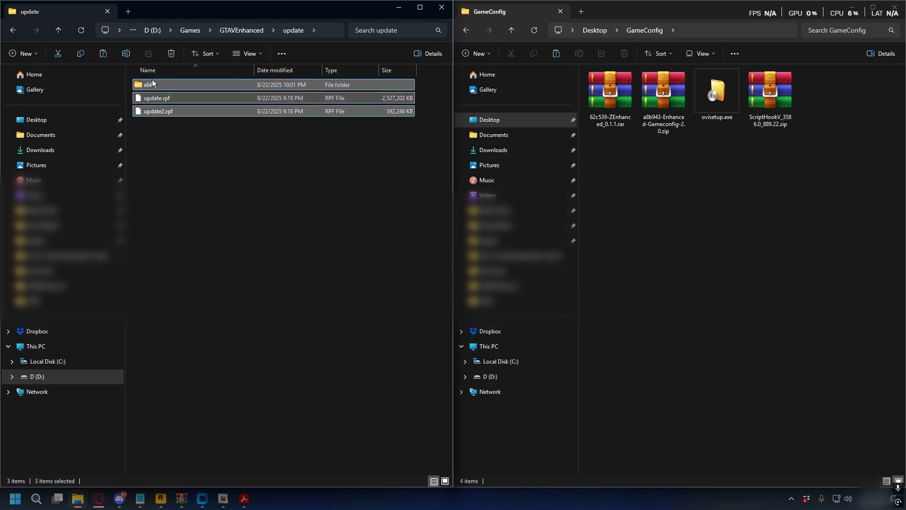
click(162, 99)
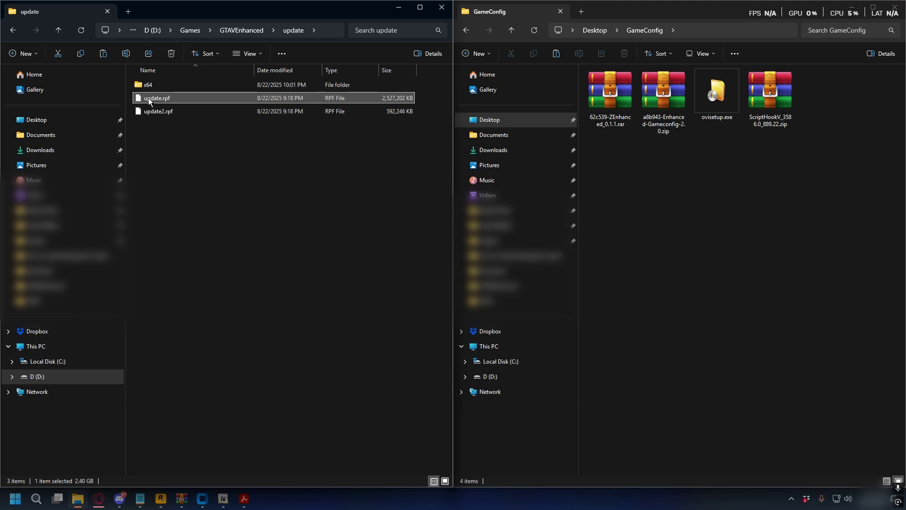
right_click(148, 98)
click(191, 109)
click(256, 177)
key(alt+Left)
double_click(170, 138)
double_click(154, 84)
right_click(222, 131)
click(237, 141)
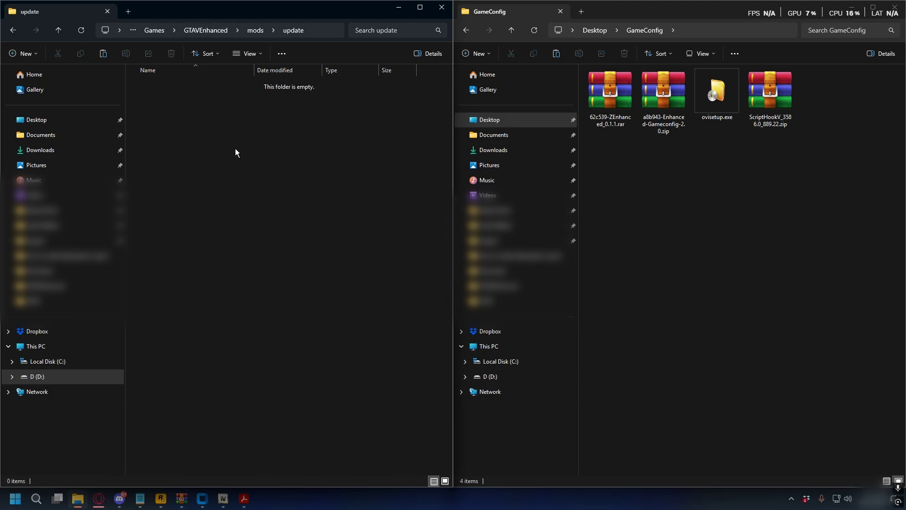
Open a8b943-Enhanced-Gameconfig-2.0.zip and select gameconfig.xml in its GTA V Enhanced Gameconfig folder.
click(662, 102)
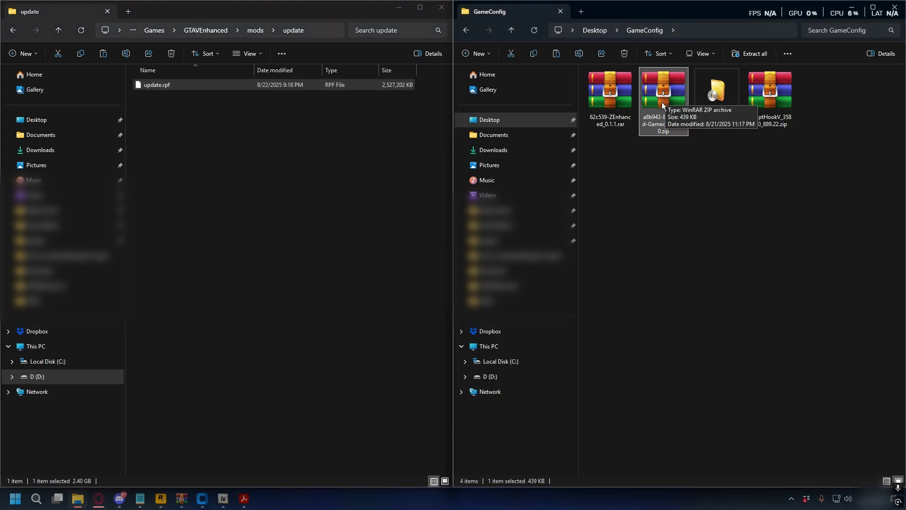
right_click(662, 90)
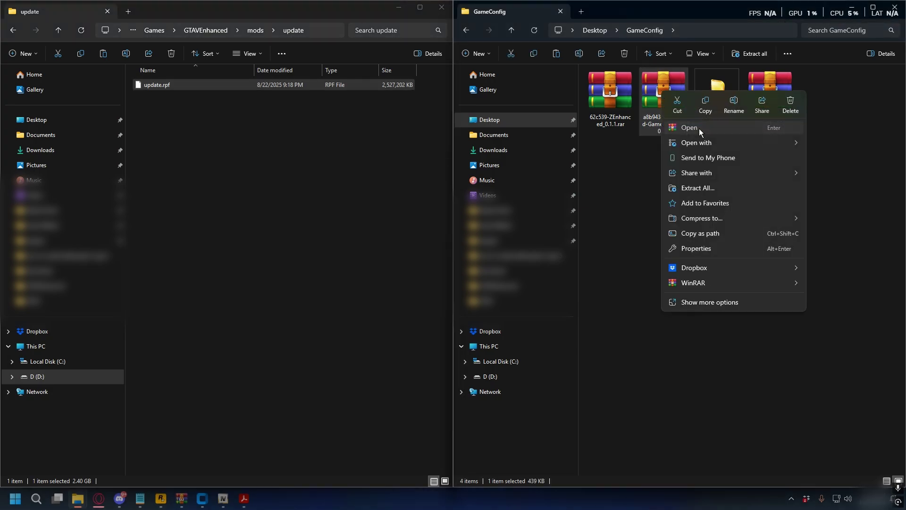
click(699, 127)
double_click(503, 91)
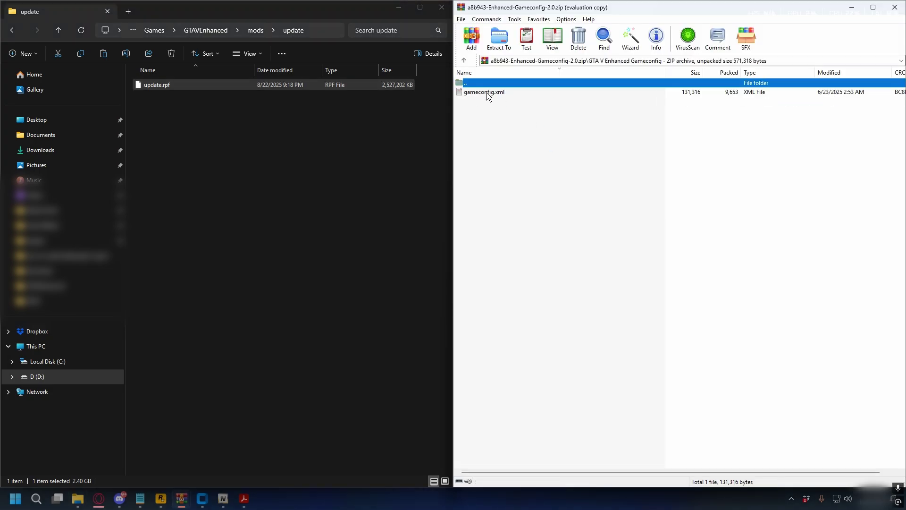
click(509, 92)
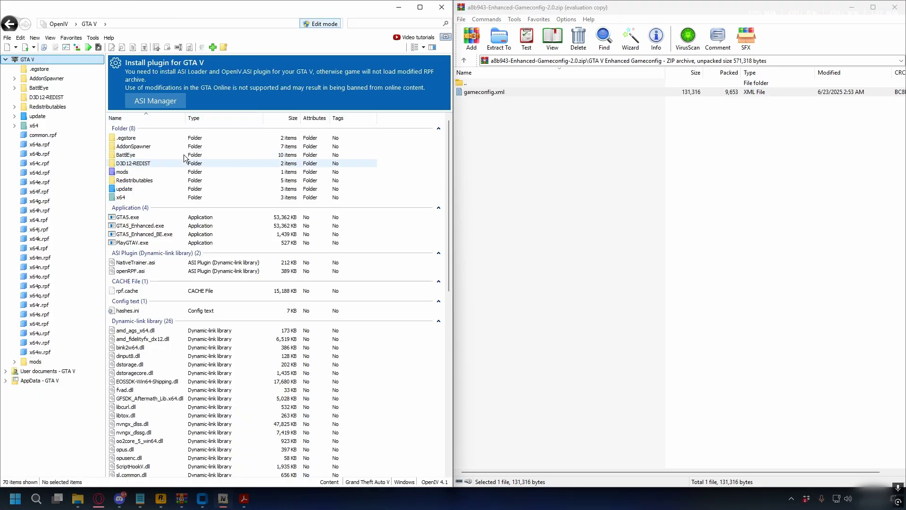
Browse in OpenIV to mods\update\update.rpf\common\data.
double_click(143, 172)
double_click(136, 138)
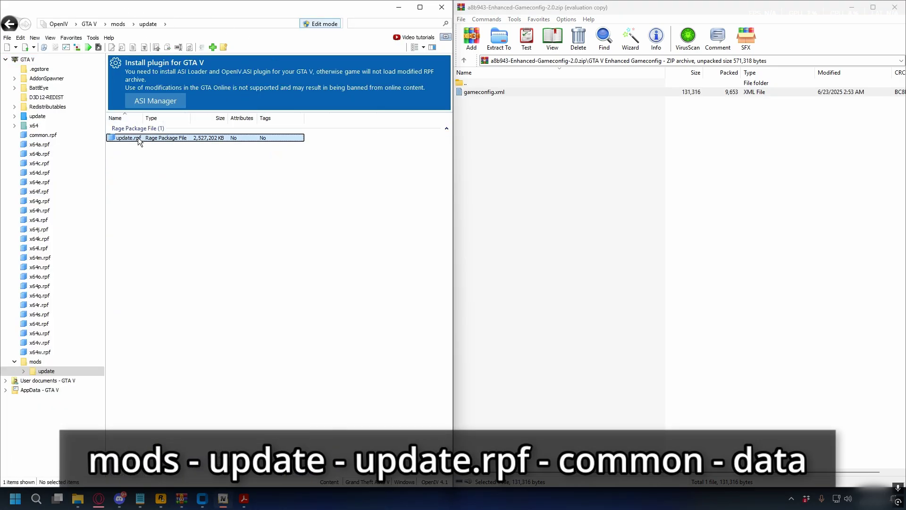
double_click(137, 138)
double_click(134, 138)
double_click(130, 138)
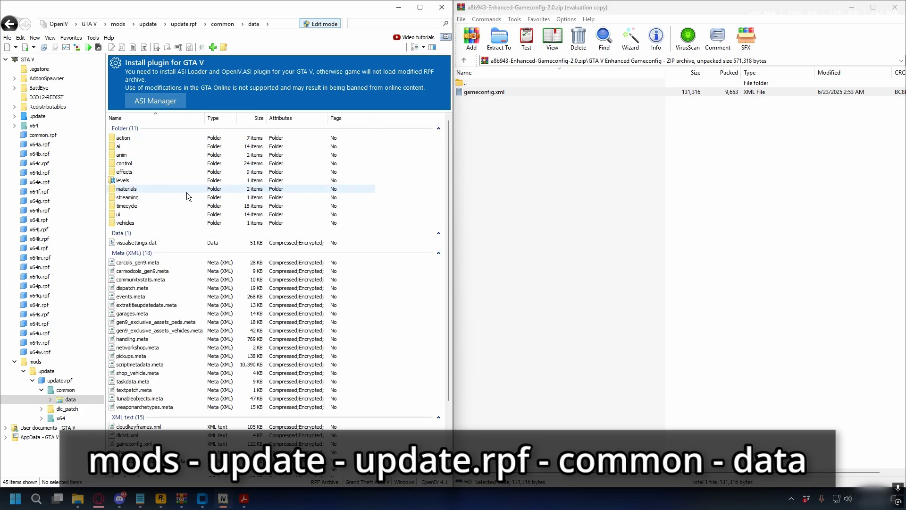
Replace gameconfig.xml in the data folder of update.rpf with the one from the Enhanced Gameconfig archive.
scroll(174, 183, down, 3)
click(156, 358)
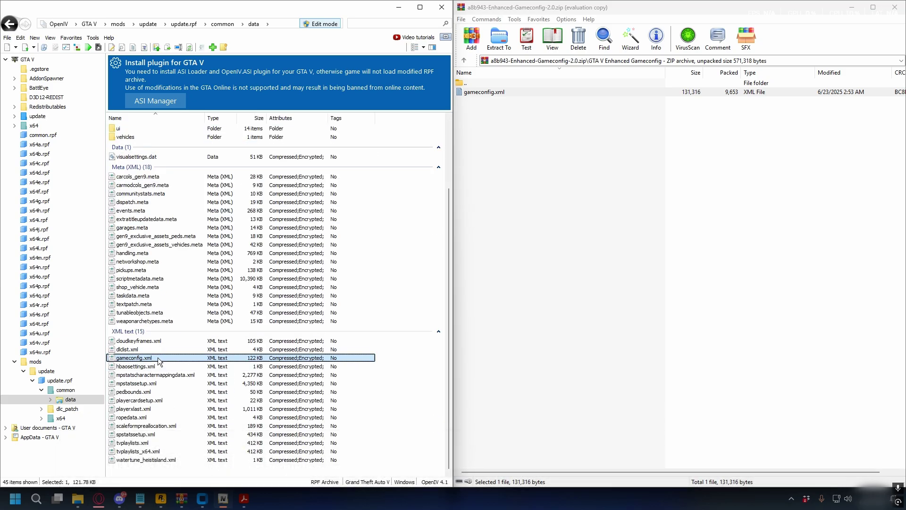
click(486, 130)
click(489, 91)
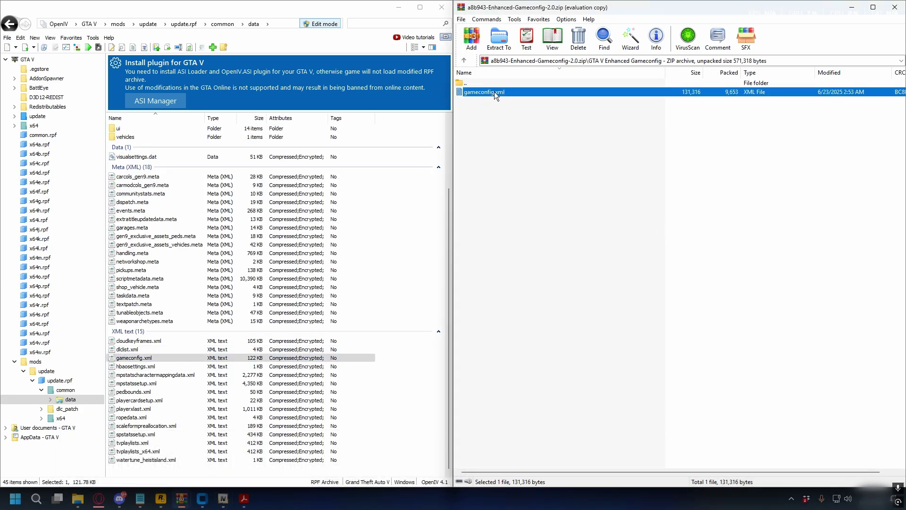
drag(493, 92, 238, 187)
drag(238, 296, 239, 305)
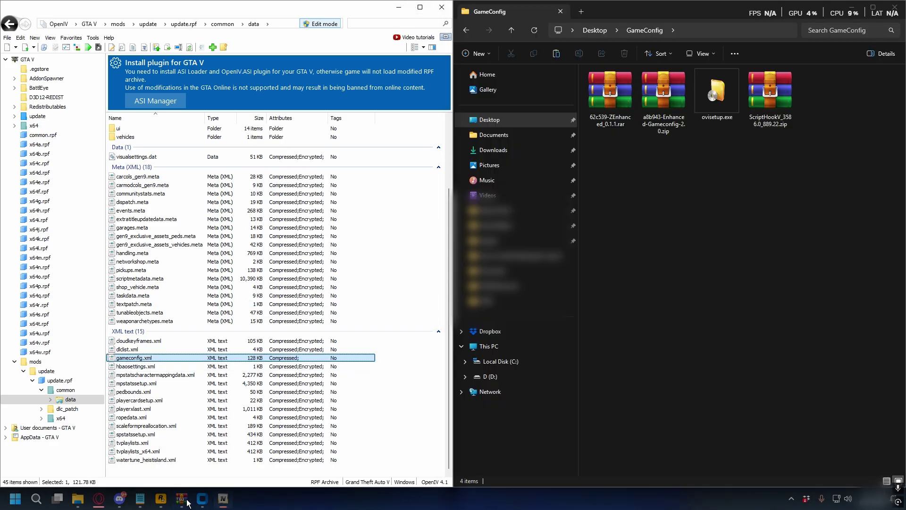
Apply the enhanced files to the game with ZEnhanced, and close both ZEnhanced and OpenIV.
click(201, 499)
drag(646, 94, 660, 123)
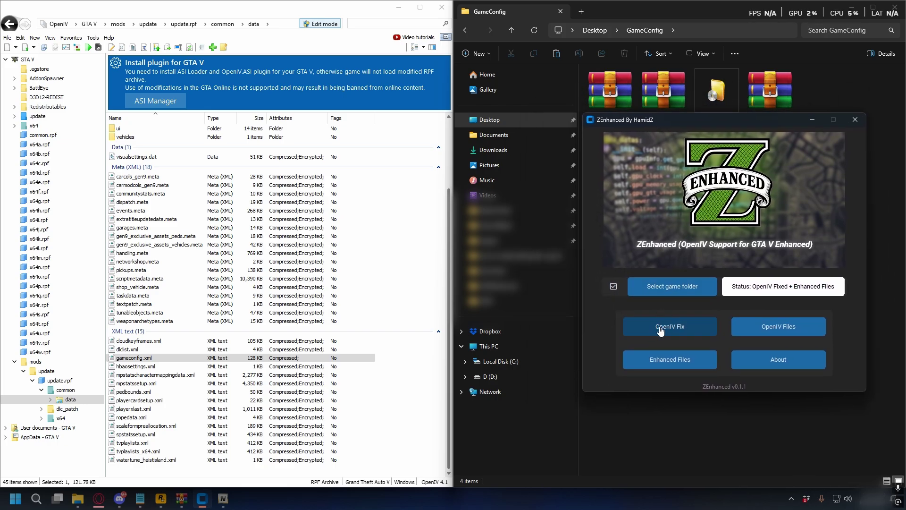
click(755, 333)
key(Return)
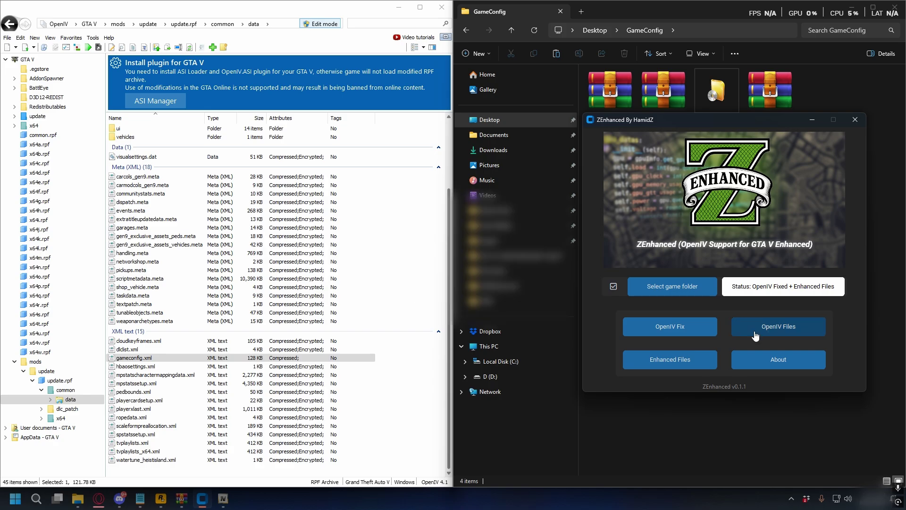
click(680, 359)
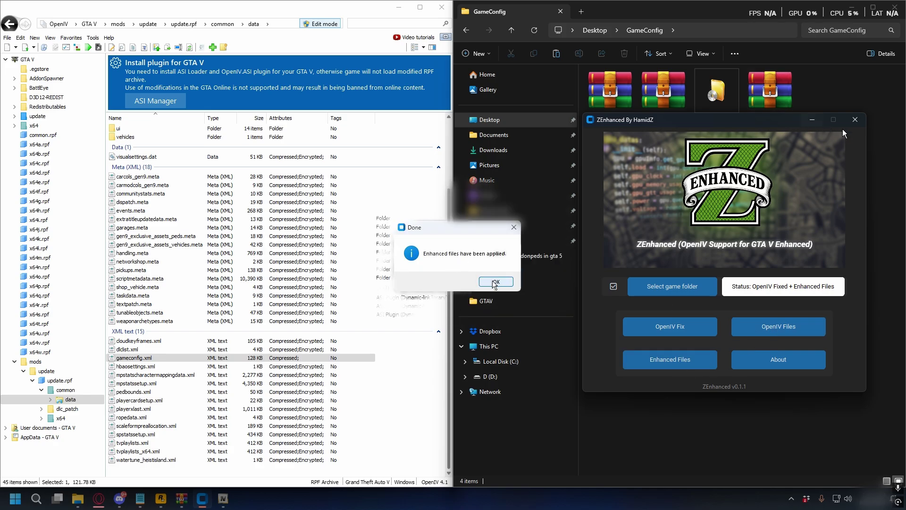
click(495, 282)
click(854, 119)
click(441, 7)
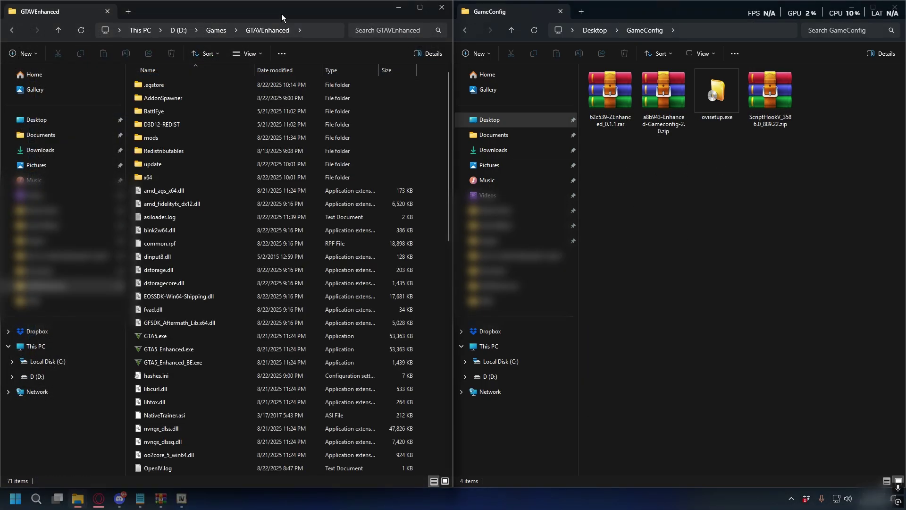
Delete GTA5.exe from the GTAVEnhanced folder.
scroll(450, 151, down, 3)
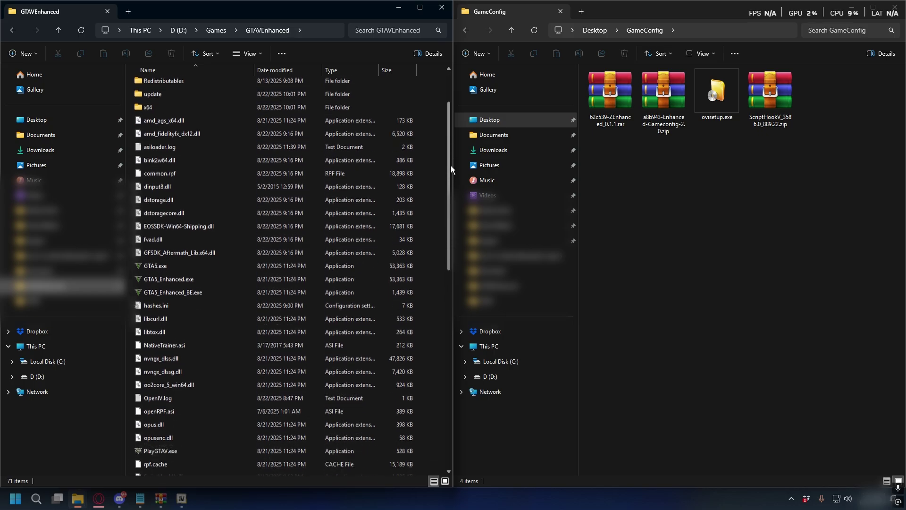
click(151, 222)
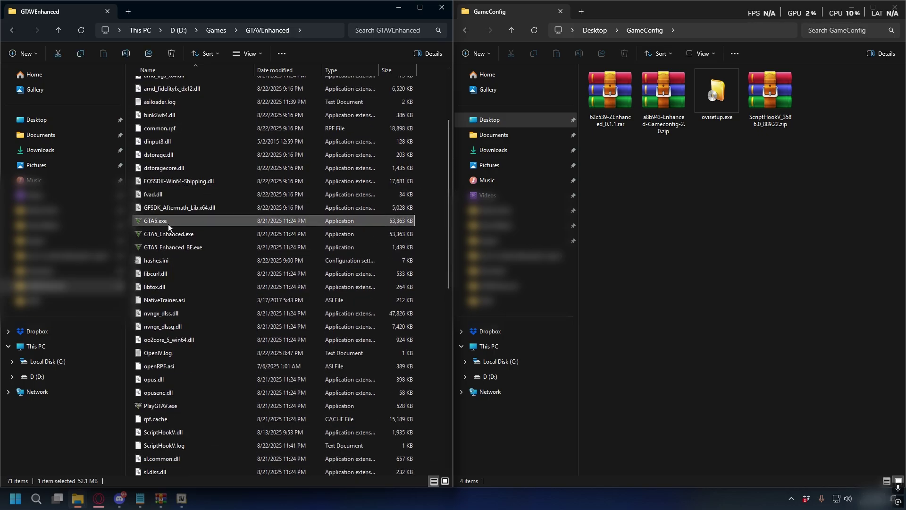
mouse_move(164, 222)
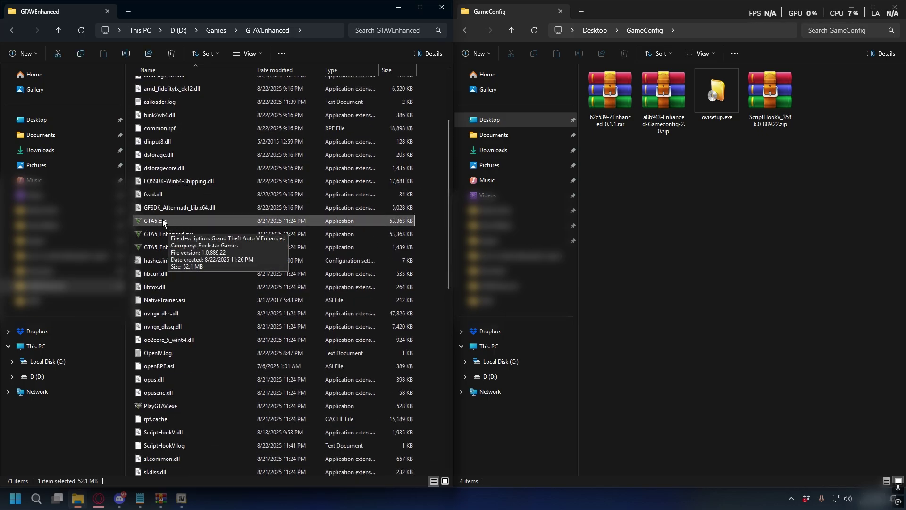
right_click(162, 219)
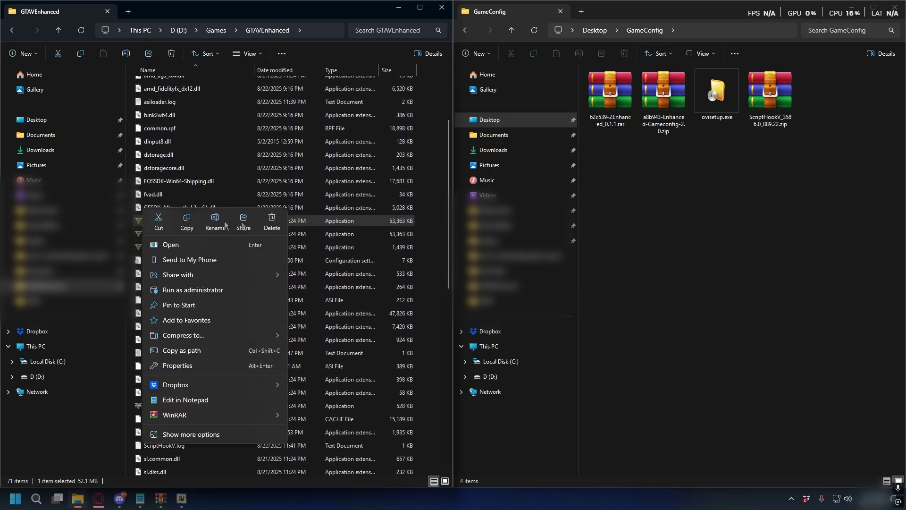
click(274, 222)
click(737, 171)
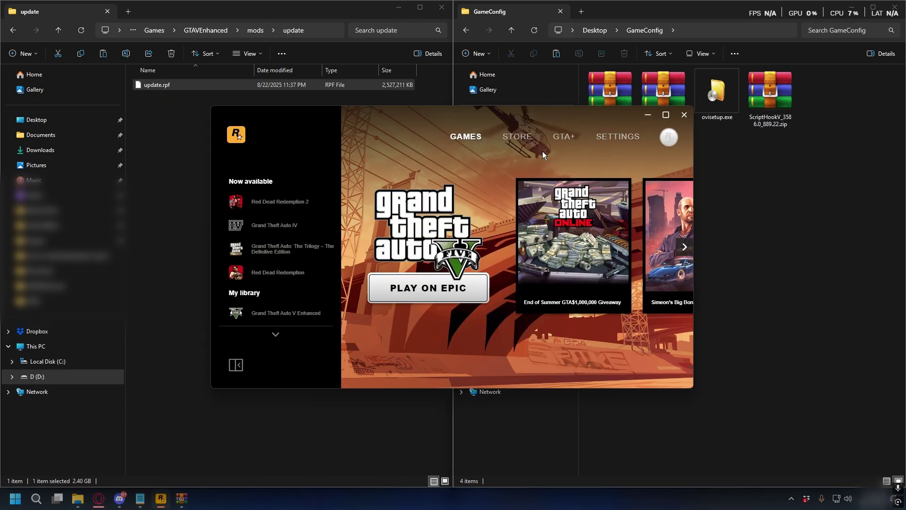
Open the general settings of the Rockstar Games Launcher and examine the BattlEye option.
click(616, 138)
scroll(470, 256, down, 1)
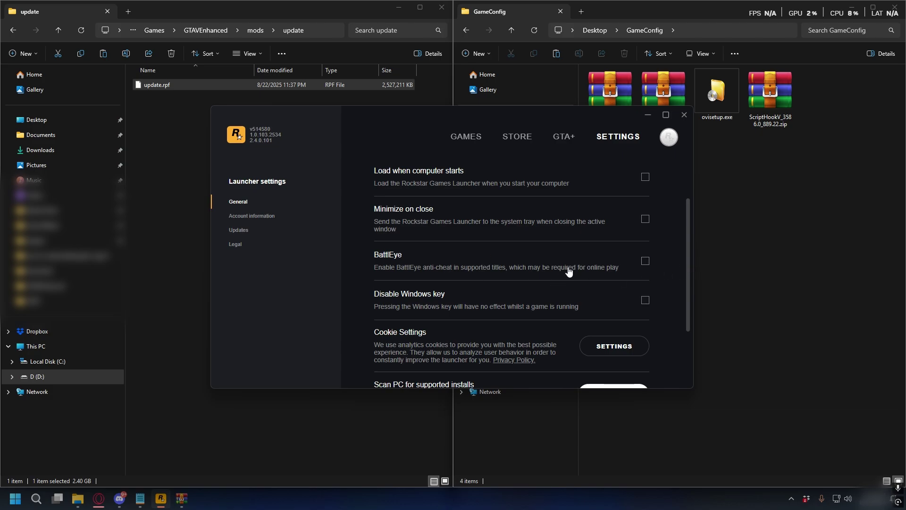